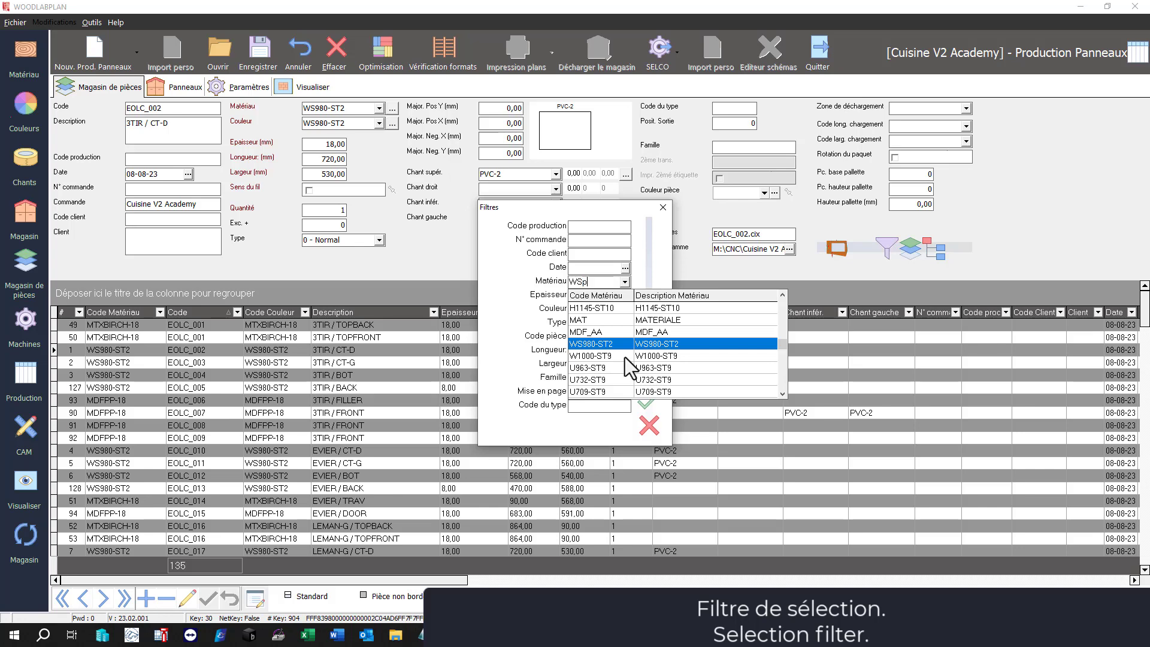
# Filter the parts list to material WS980-ST2, and clear the filter again.
pyautogui.click(615, 346)
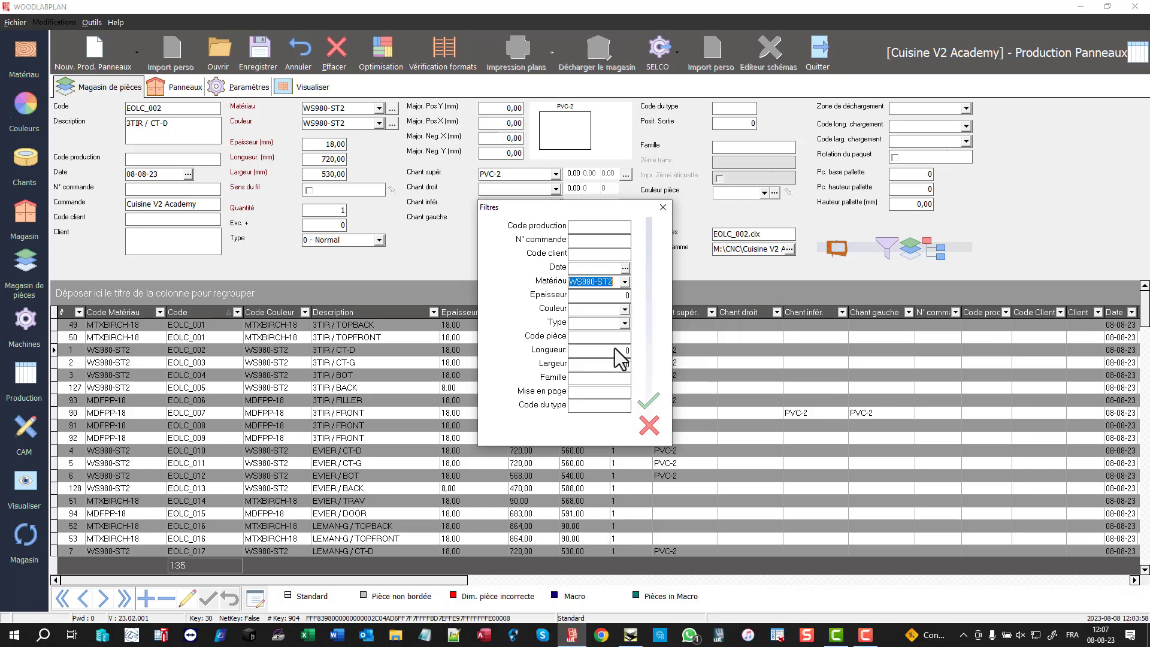
pyautogui.click(645, 402)
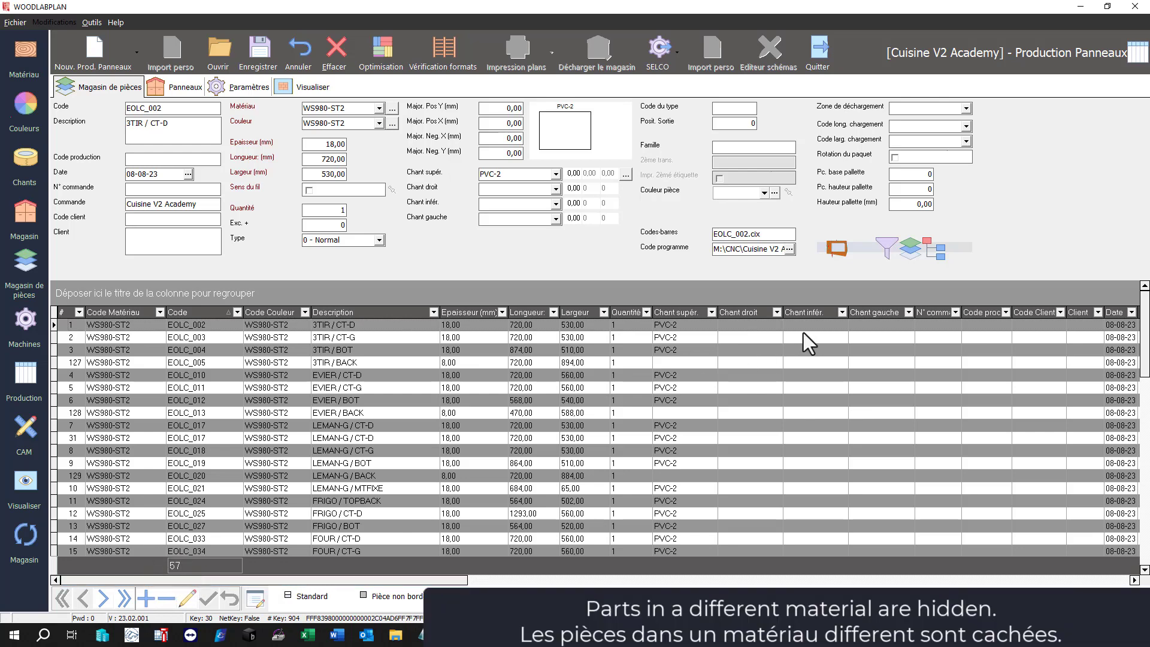
pyautogui.click(889, 247)
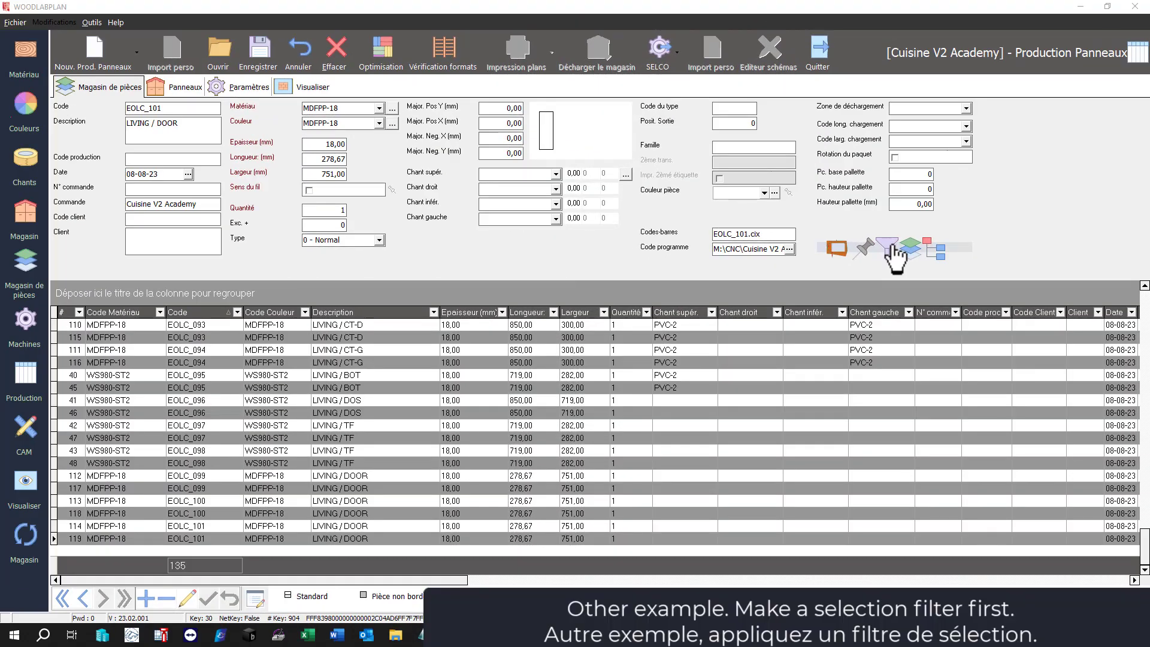
# Apply a selection filter that limits the parts list to material WS980-ST2.
pyautogui.click(890, 248)
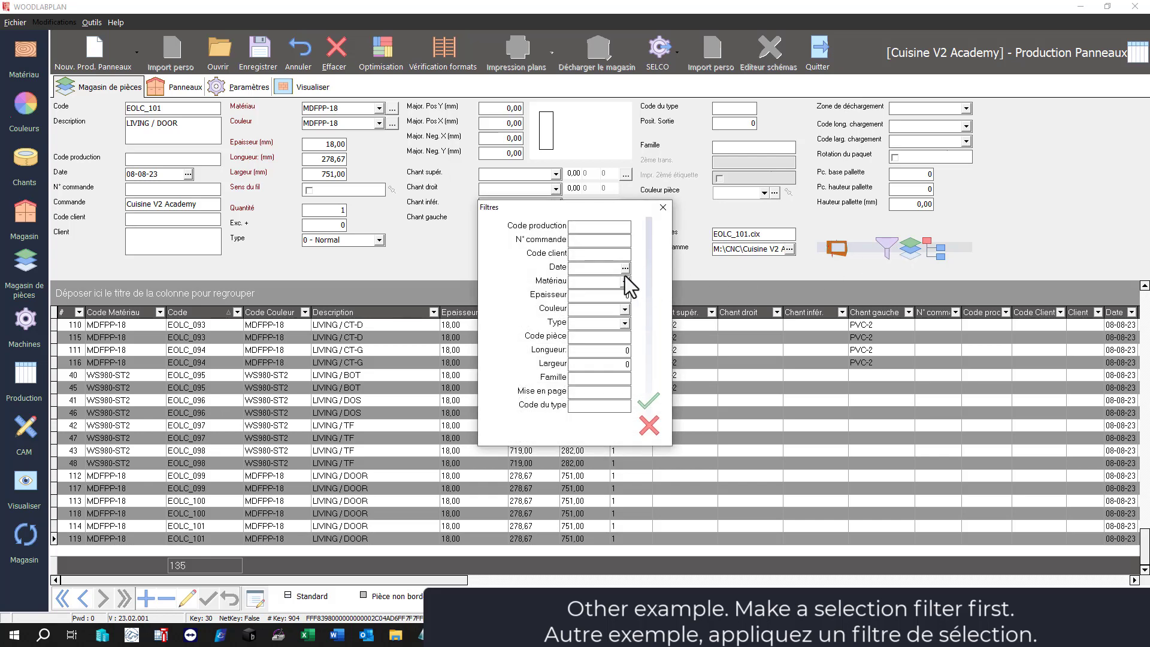
pyautogui.click(604, 282)
pyautogui.write('WS9')
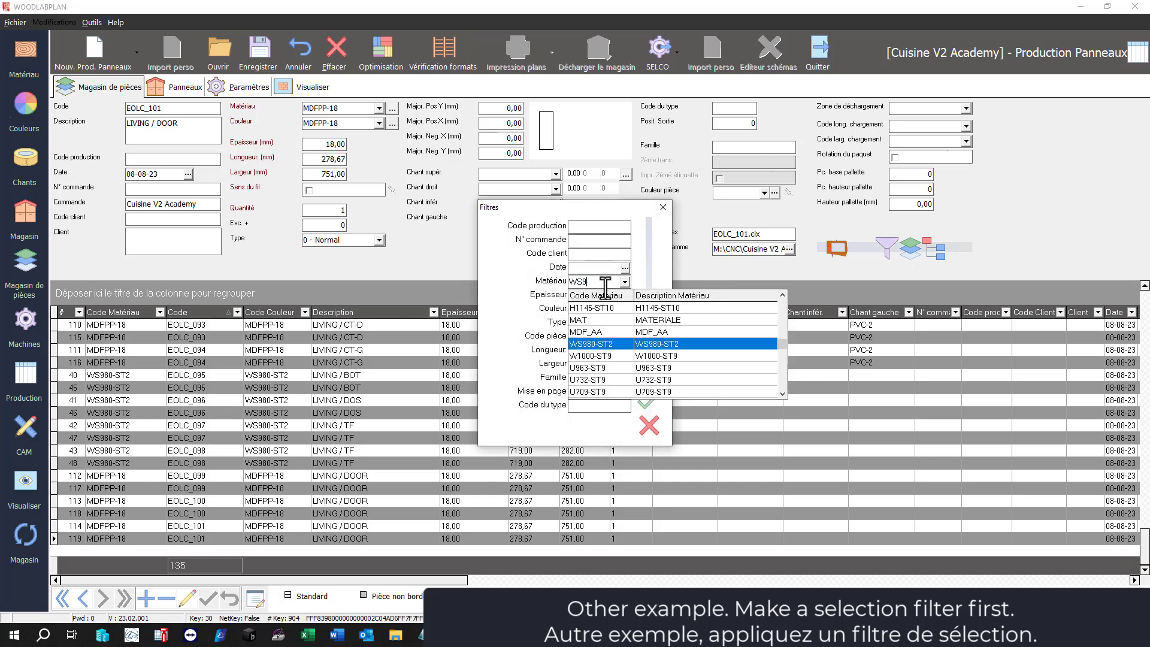
pyautogui.write('80-ST2')
pyautogui.click(601, 344)
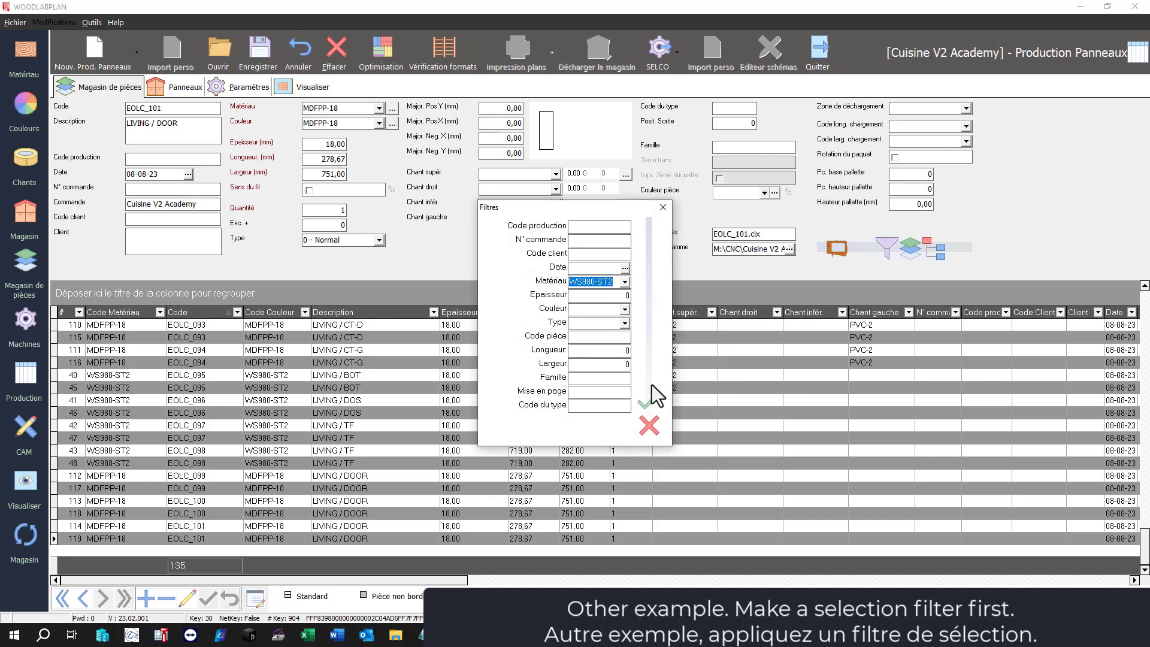
pyautogui.click(647, 402)
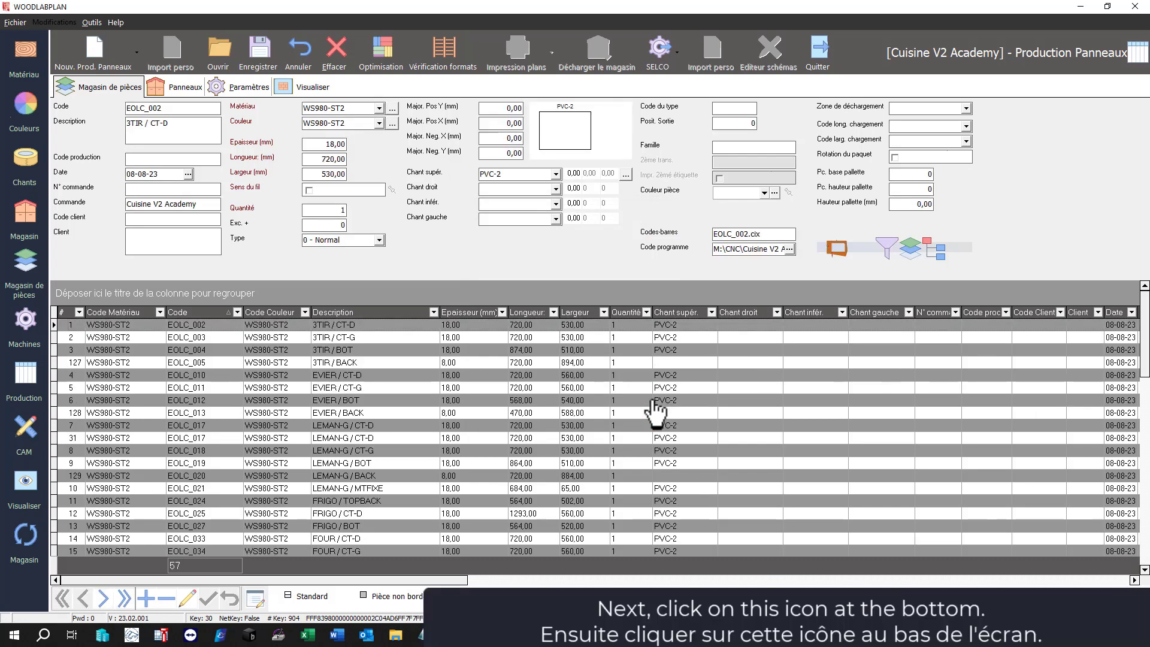
# Replace the material of all filtered parts with COGNAC using the column modification dialog.
pyautogui.click(257, 599)
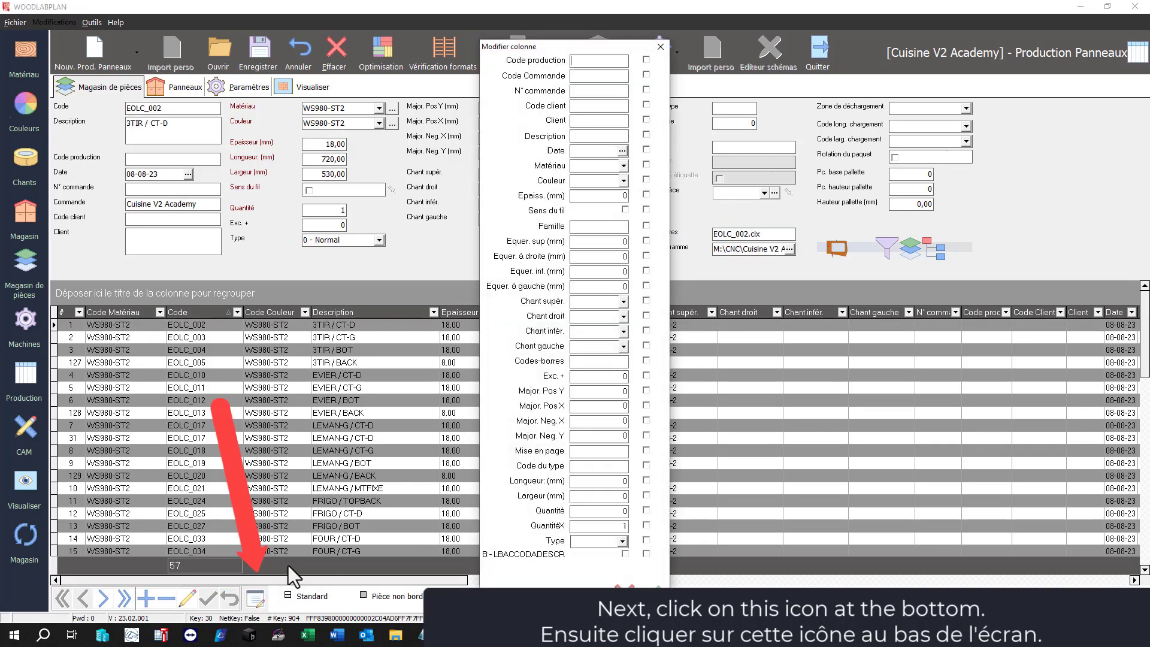
pyautogui.click(623, 165)
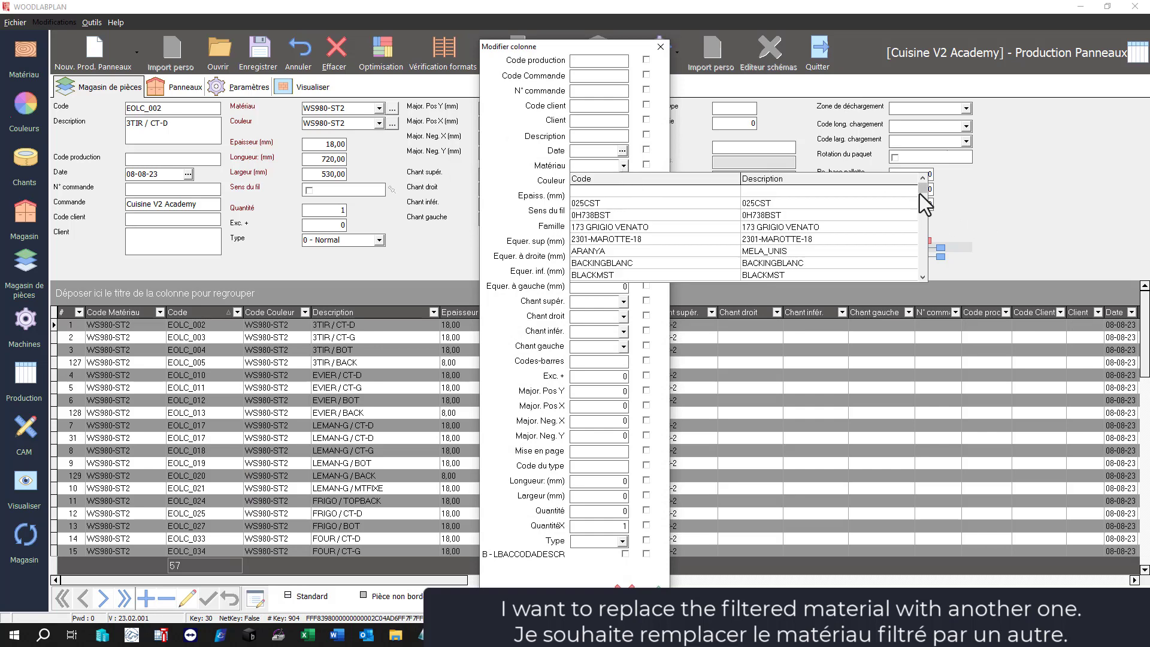
pyautogui.scroll(-5, 891, 249)
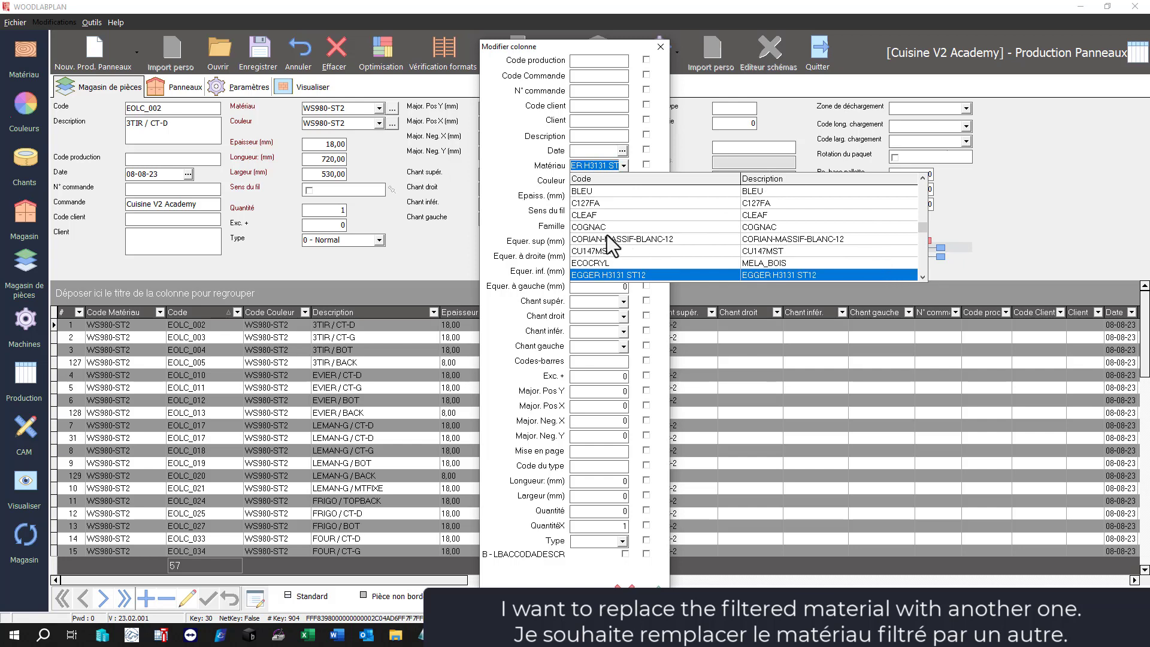
pyautogui.click(606, 239)
pyautogui.click(646, 163)
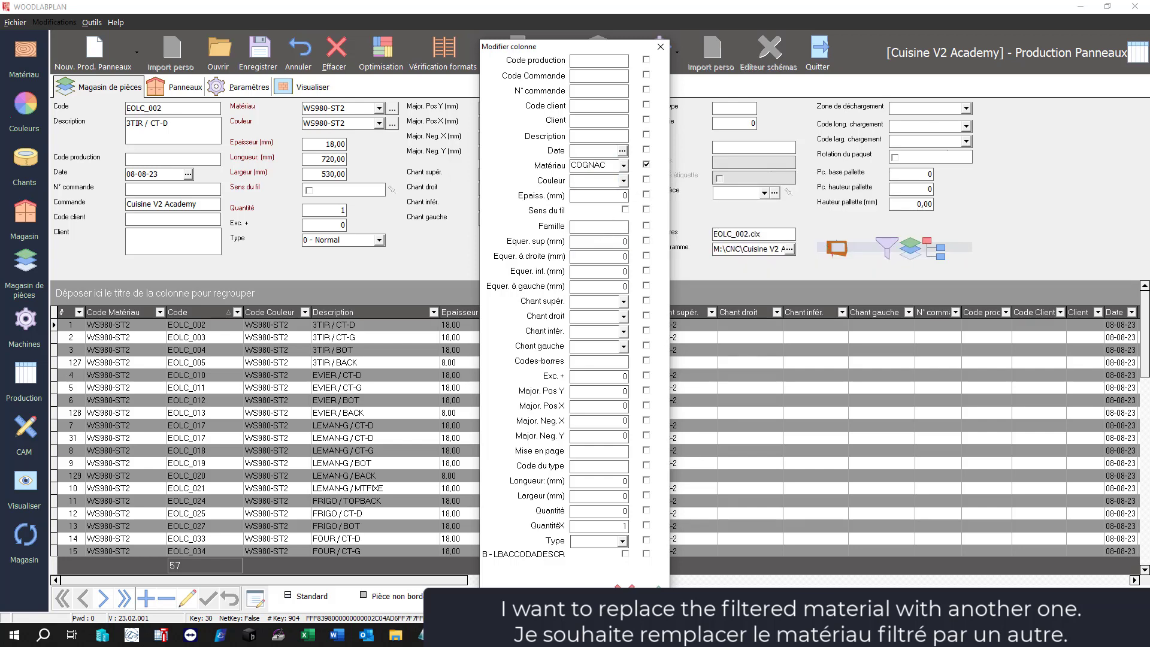
pyautogui.click(651, 581)
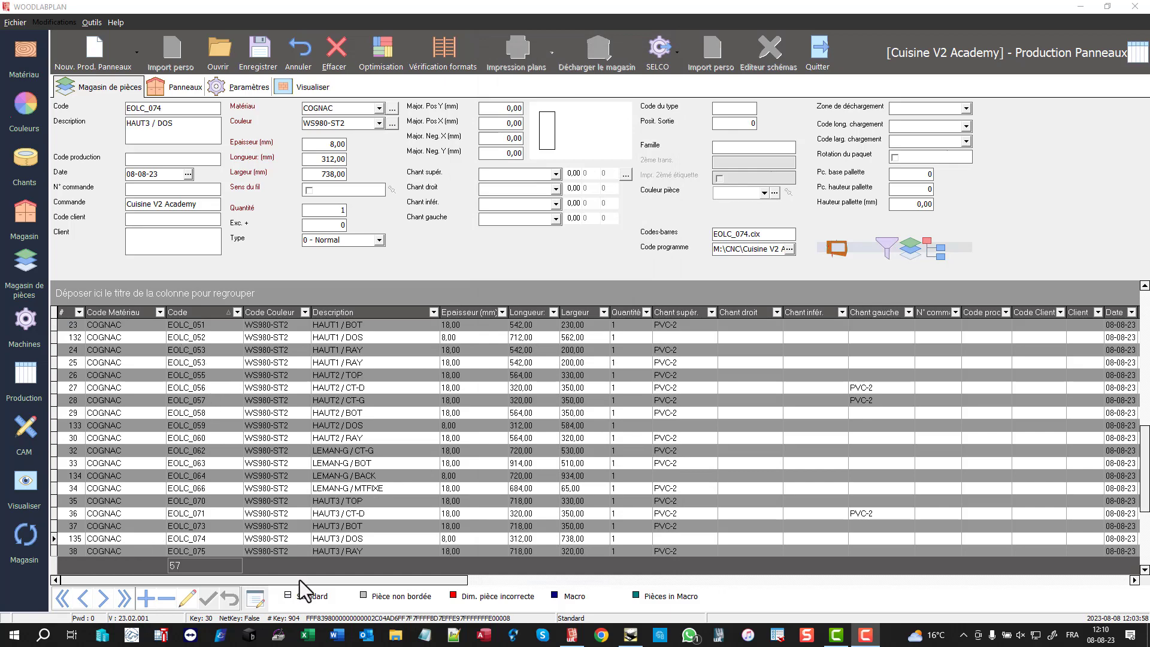
pyautogui.click(882, 256)
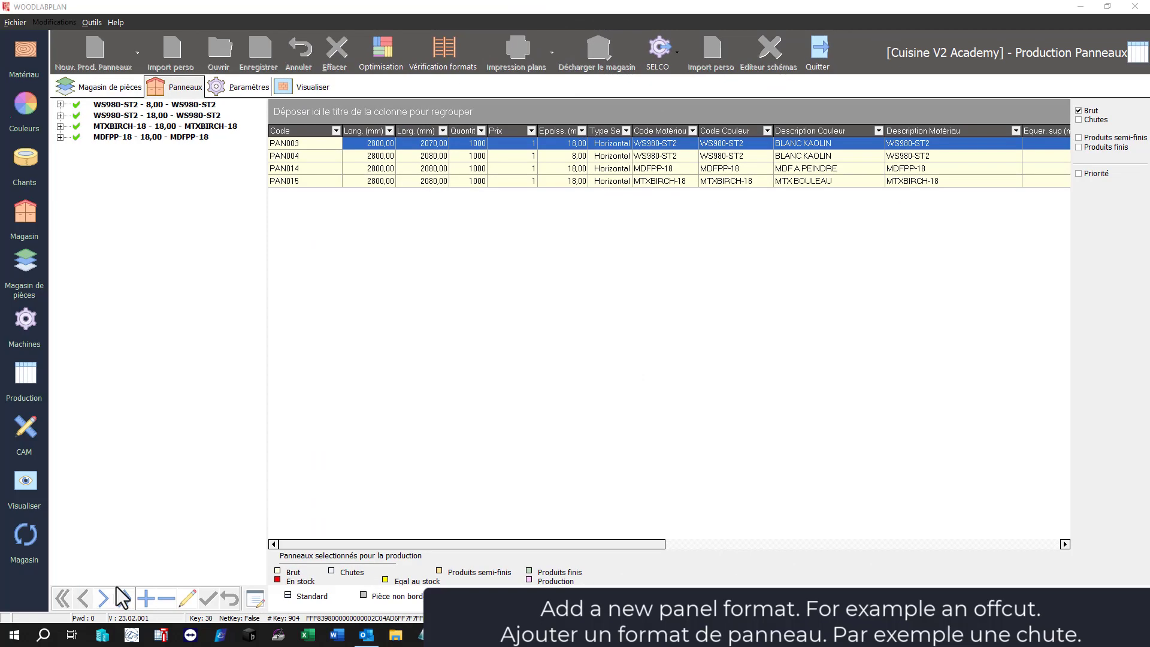
# Add a panel format with code PAN999, length 2000 mm, width 2070 mm, quantity 1 and price 1.
pyautogui.click(146, 598)
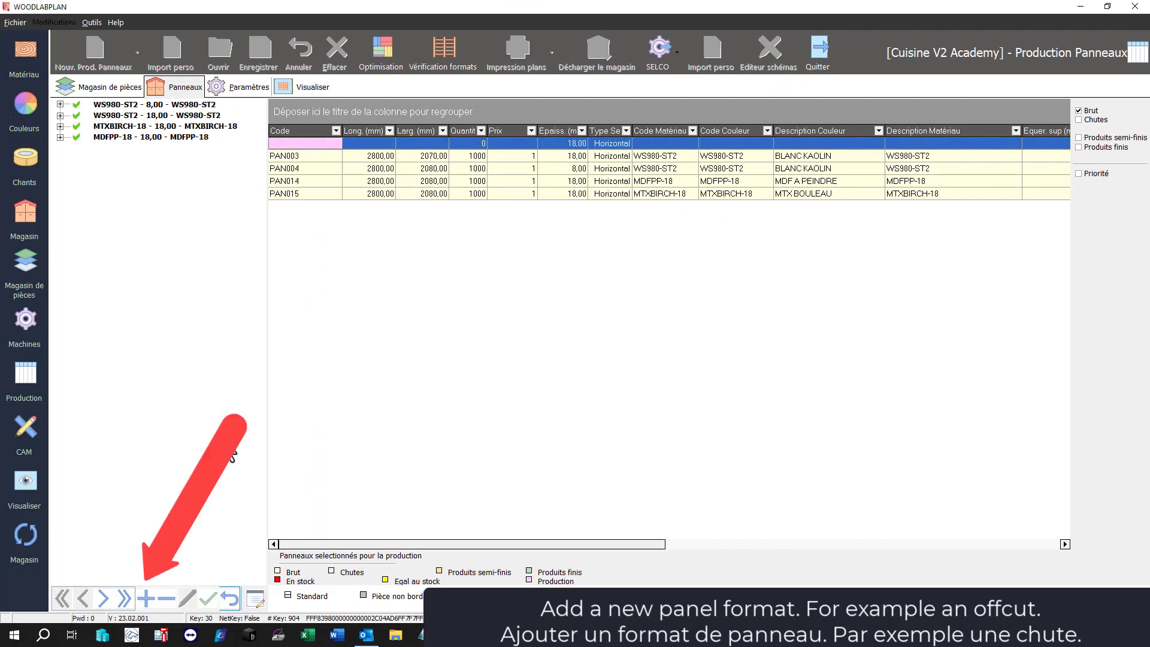
pyautogui.click(289, 146)
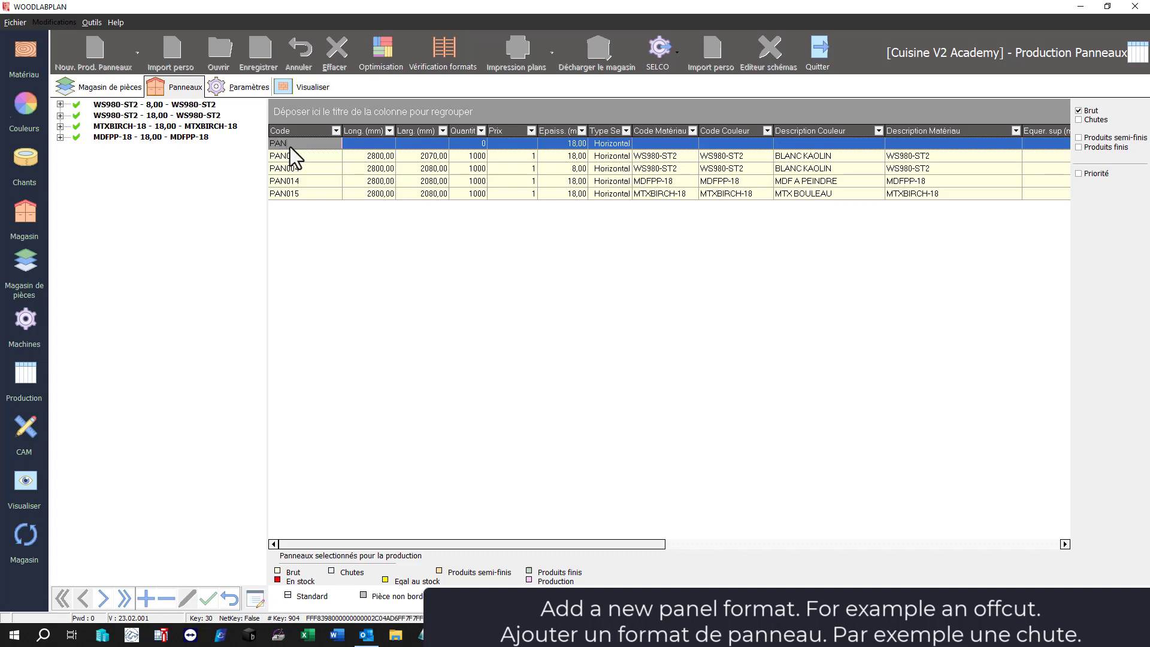
pyautogui.write('PAN999')
pyautogui.press('Tab')
pyautogui.write('2000')
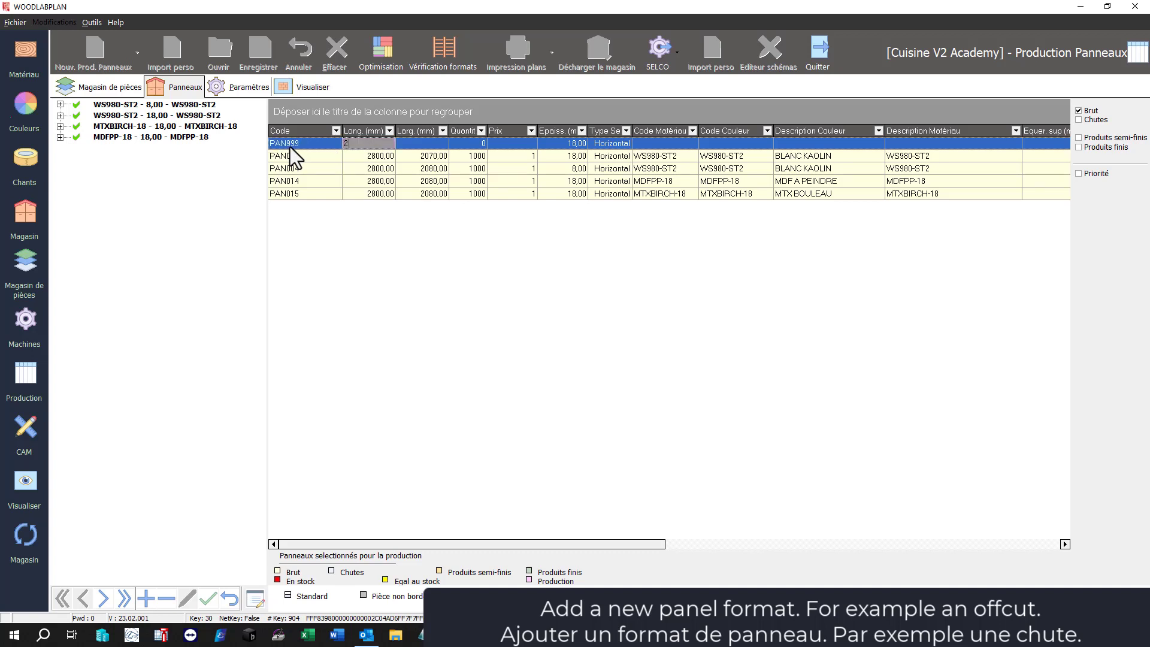
pyautogui.press('Tab')
pyautogui.write('2070')
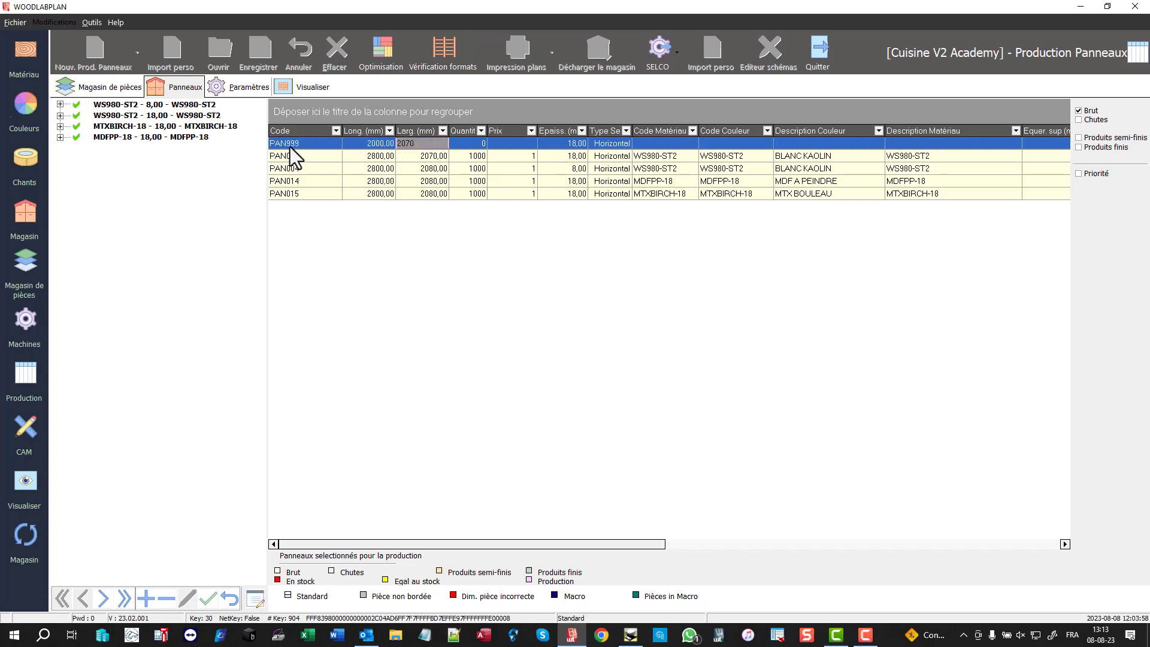
pyautogui.press('Tab')
pyautogui.write('1')
pyautogui.press('Tab')
pyautogui.write('1')
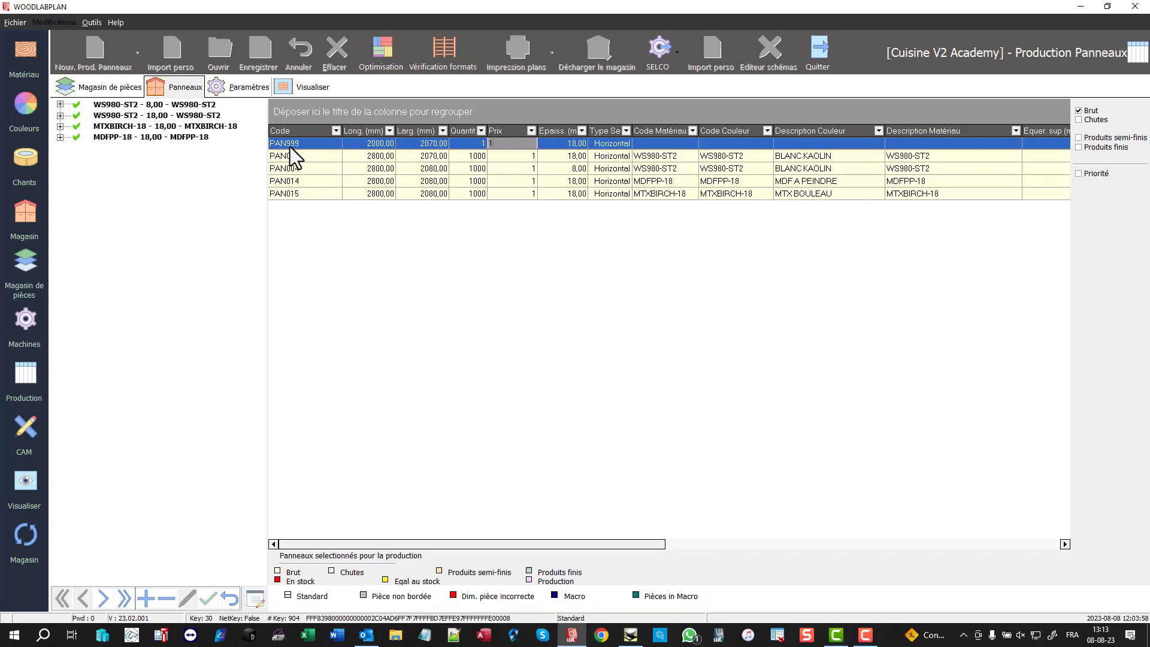
# Set both the material code and the colour code of panel PAN999 to WS980-ST2.
pyautogui.press('Tab')
pyautogui.press('Tab')
pyautogui.press('Tab')
pyautogui.write('WS')
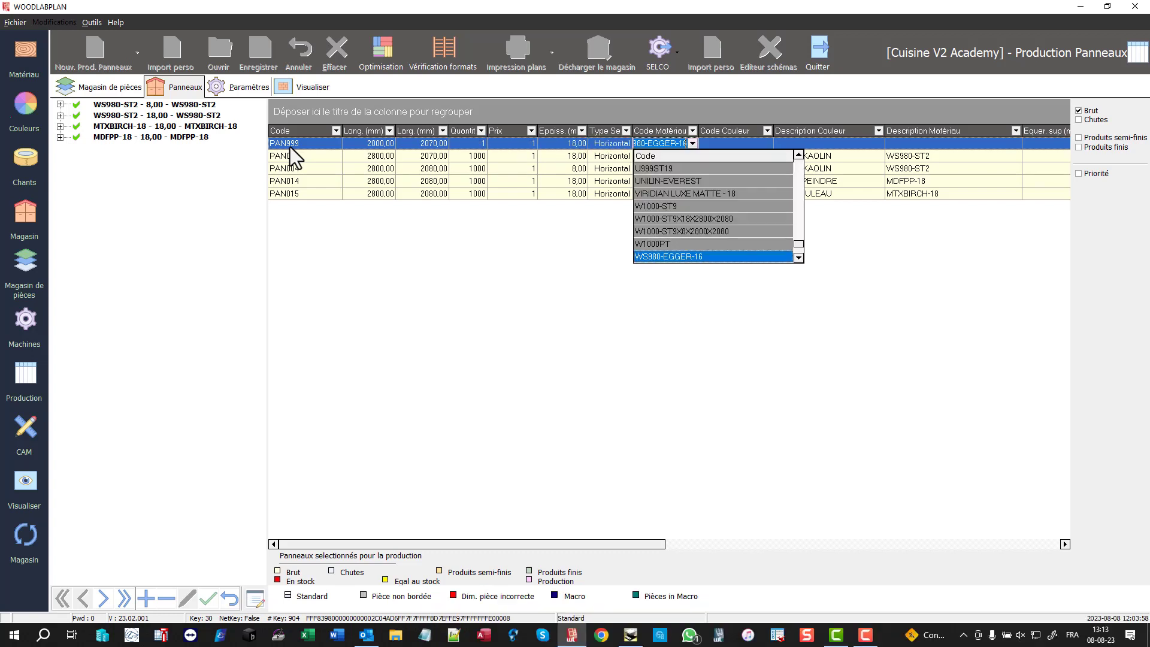
pyautogui.write('980-ST2')
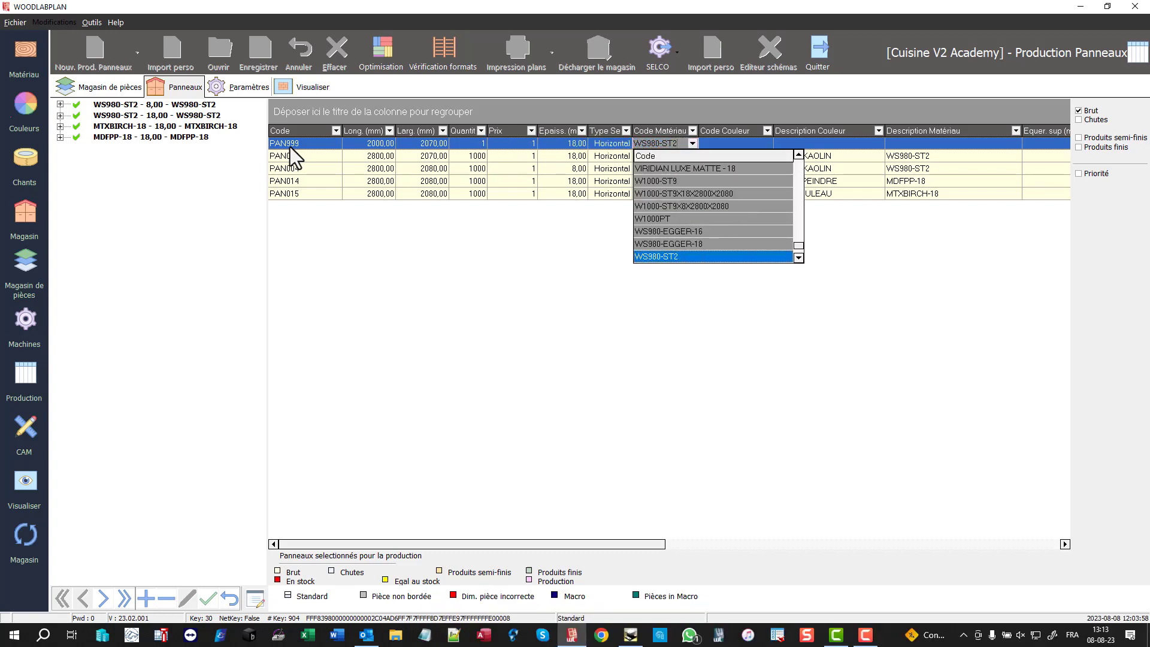
pyautogui.press('Tab')
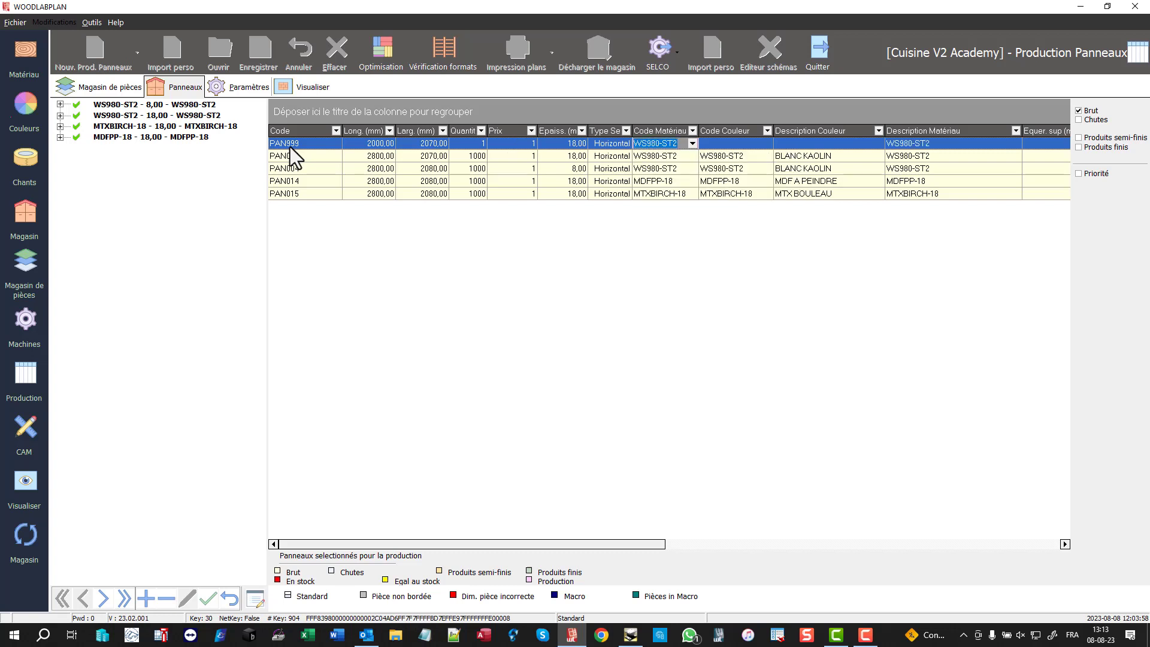
pyautogui.click(713, 141)
pyautogui.write('WS')
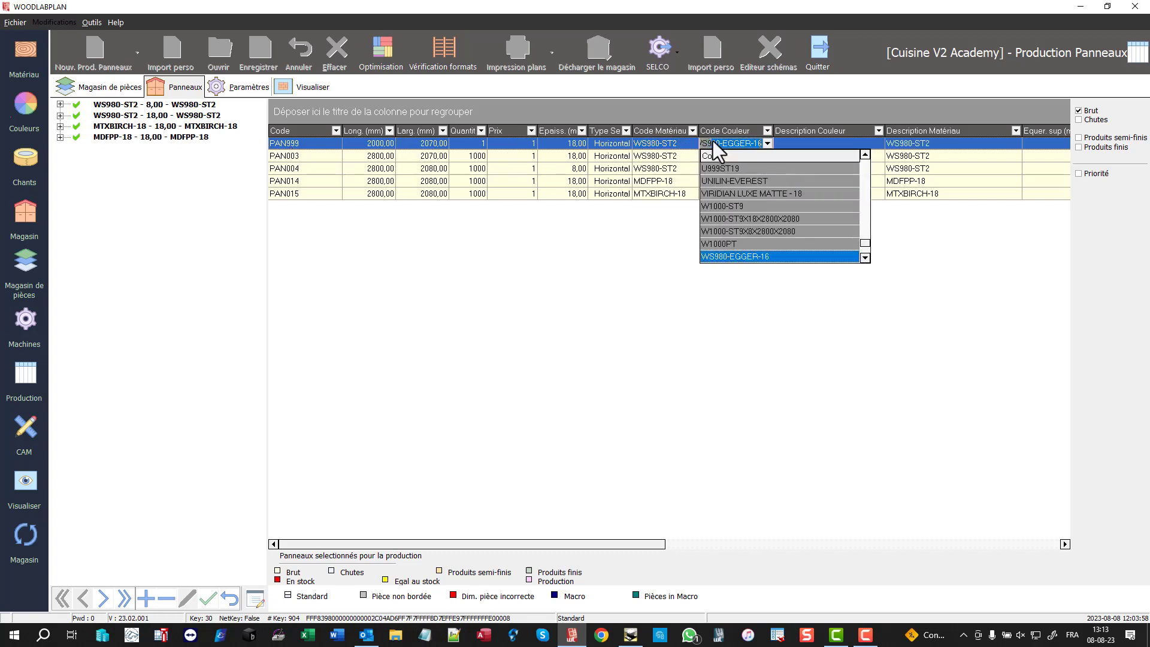
pyautogui.write('980-ST2')
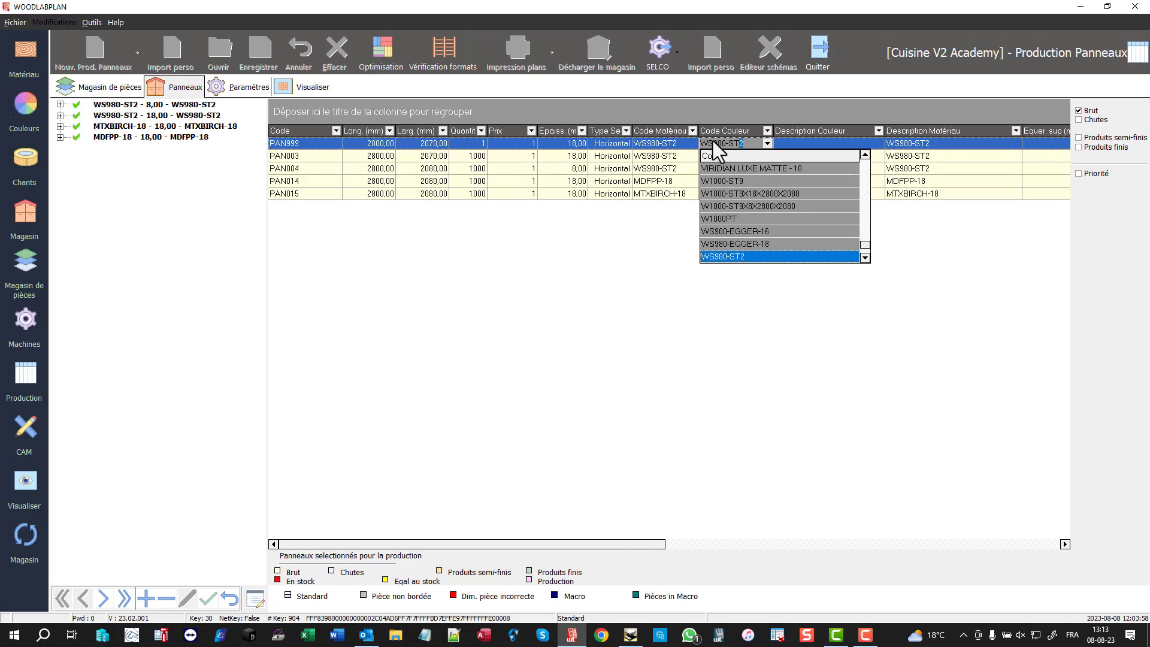
pyautogui.press('Return')
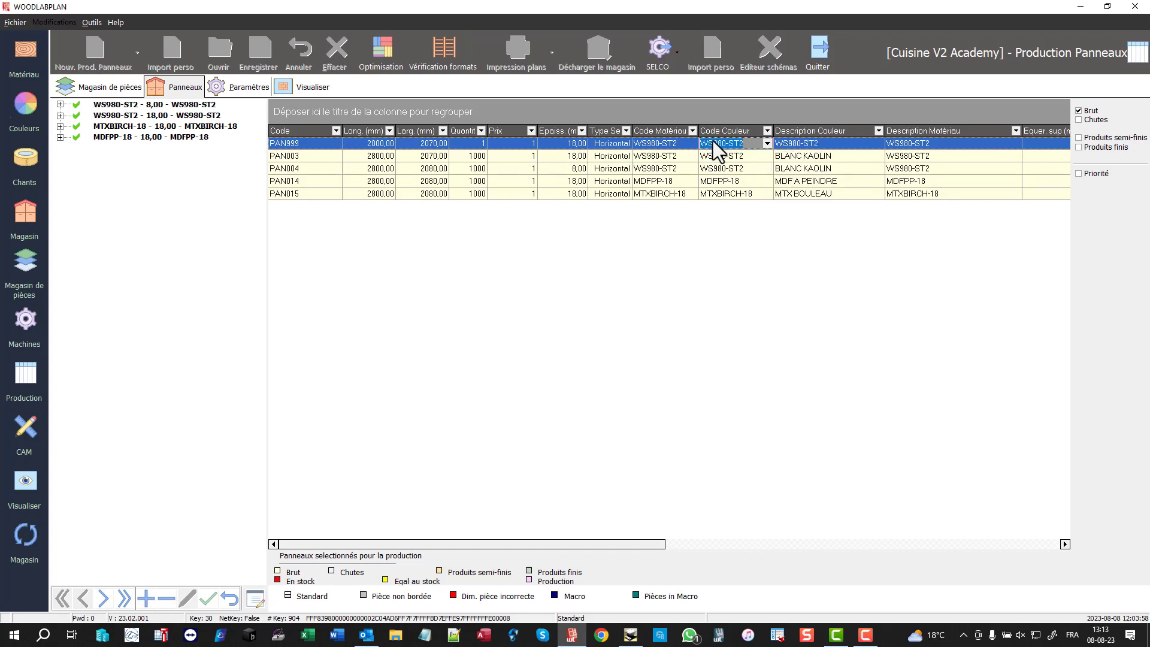
# Fit the column widths of the panel table and set PAN999's top, left, bottom and right trims to 5 mm.
pyautogui.rightClick(1001, 131)
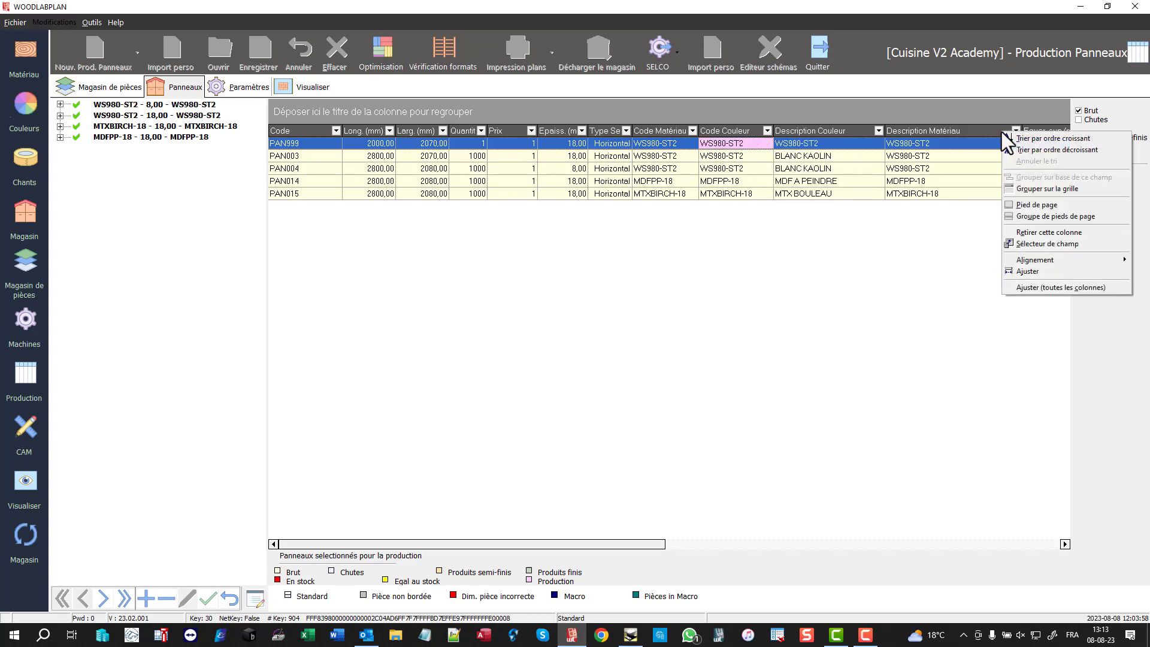
pyautogui.click(1053, 272)
pyautogui.click(955, 145)
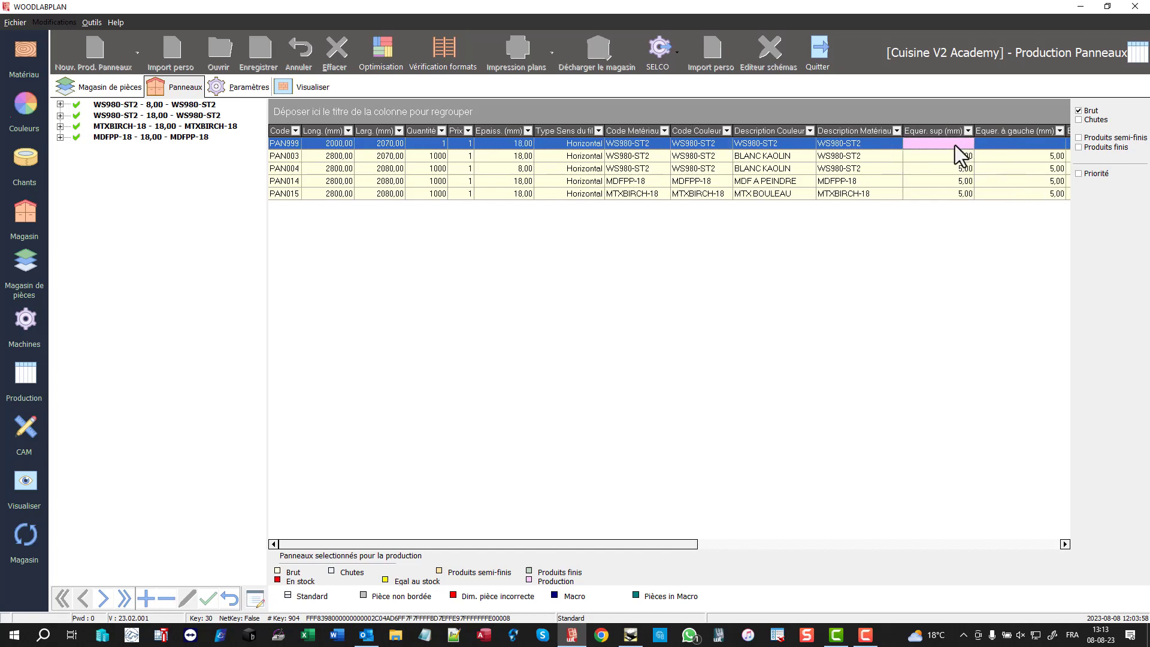
pyautogui.write('5')
pyautogui.press('Tab')
pyautogui.write('5')
pyautogui.press('Tab')
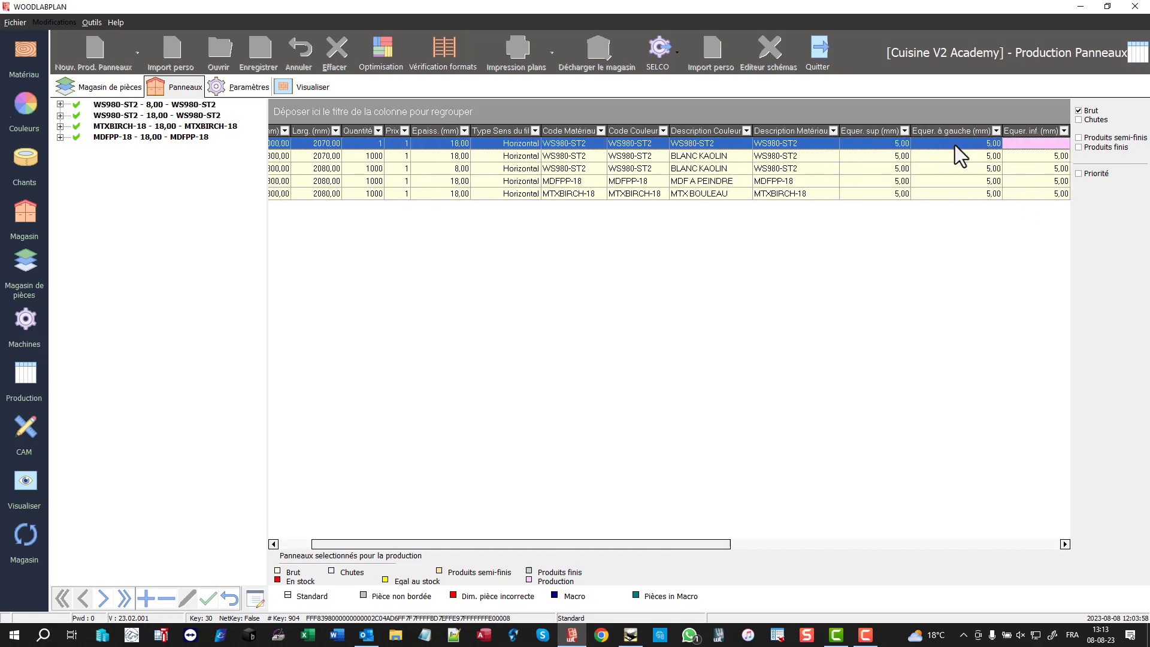
pyautogui.write('5')
pyautogui.press('Tab')
pyautogui.write('5')
pyautogui.press('Tab')
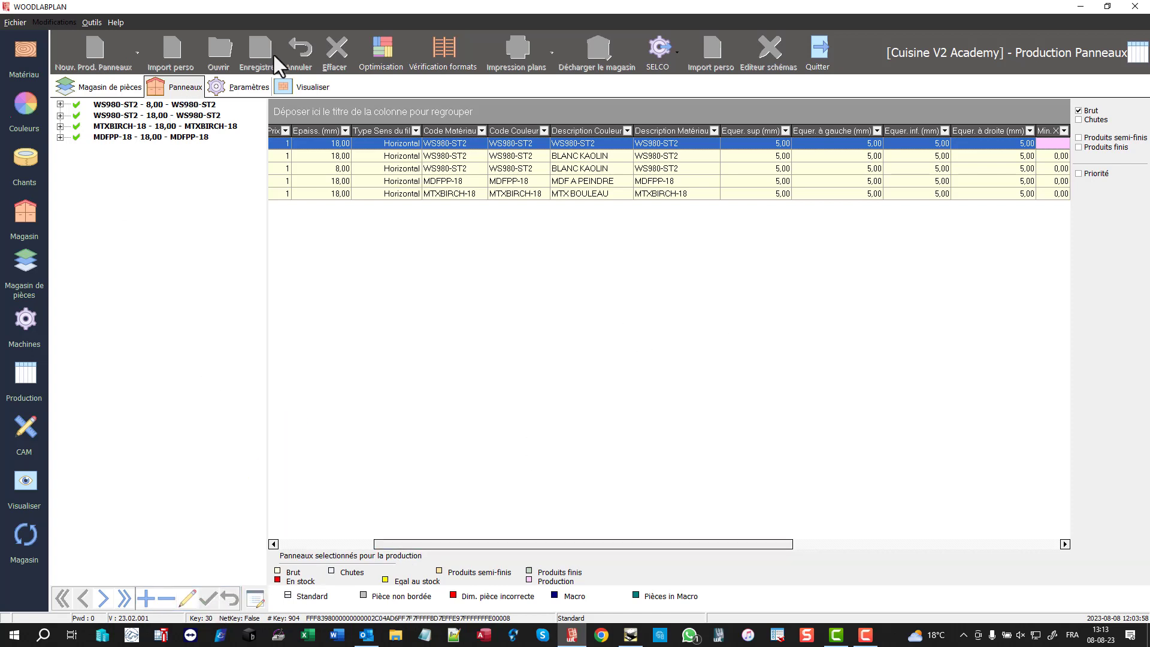
# Run the optimisation, overwriting the current production, and review the cutting plans for 18 mm WS980-ST2.
pyautogui.click(385, 52)
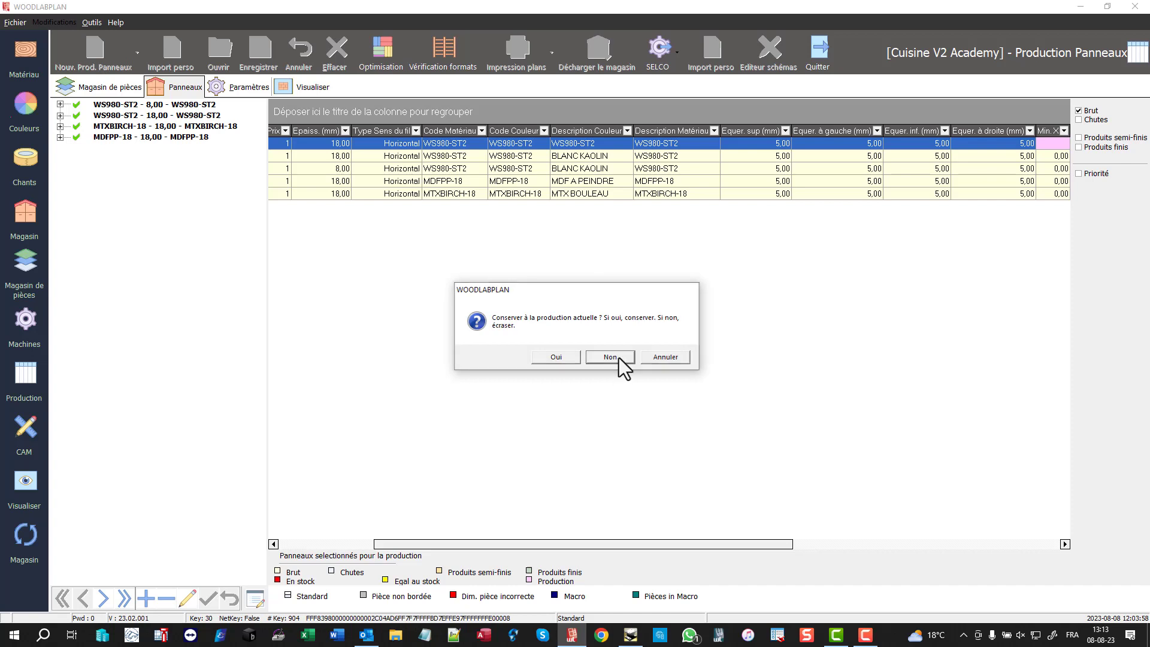
pyautogui.click(619, 358)
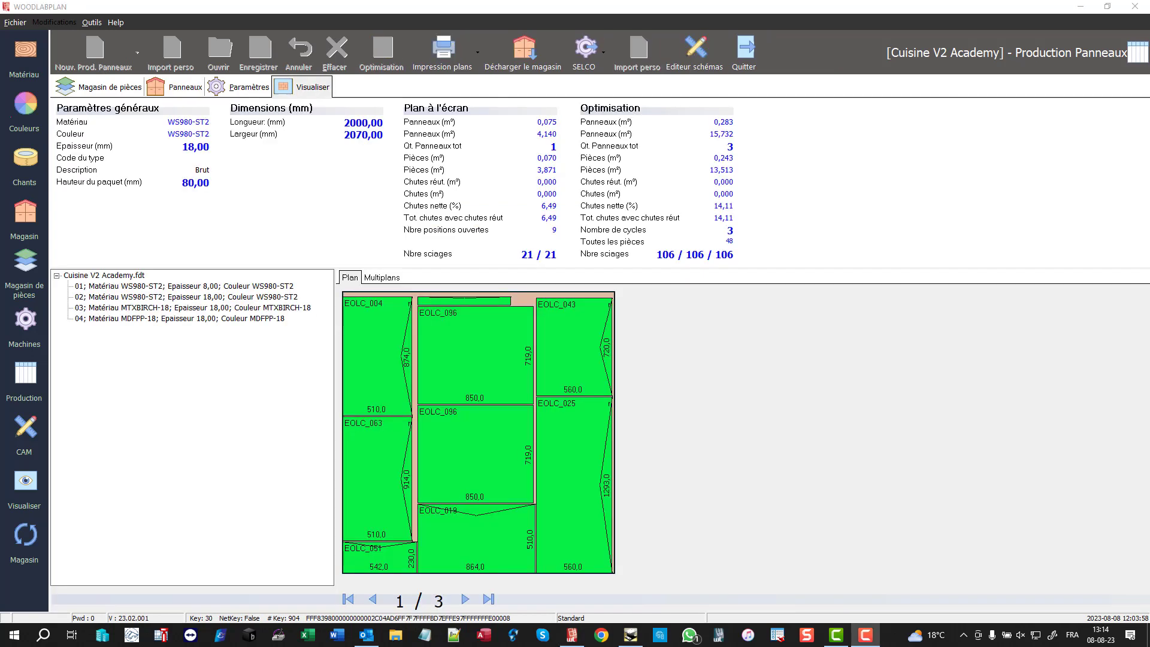
pyautogui.click(229, 307)
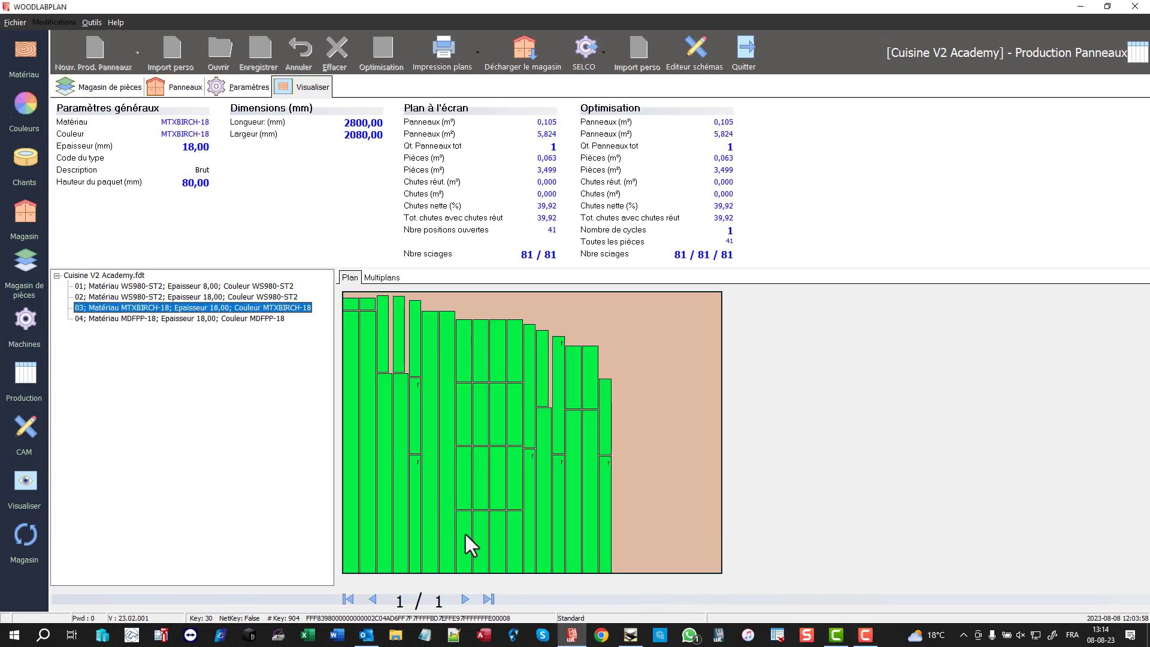
pyautogui.press('Up')
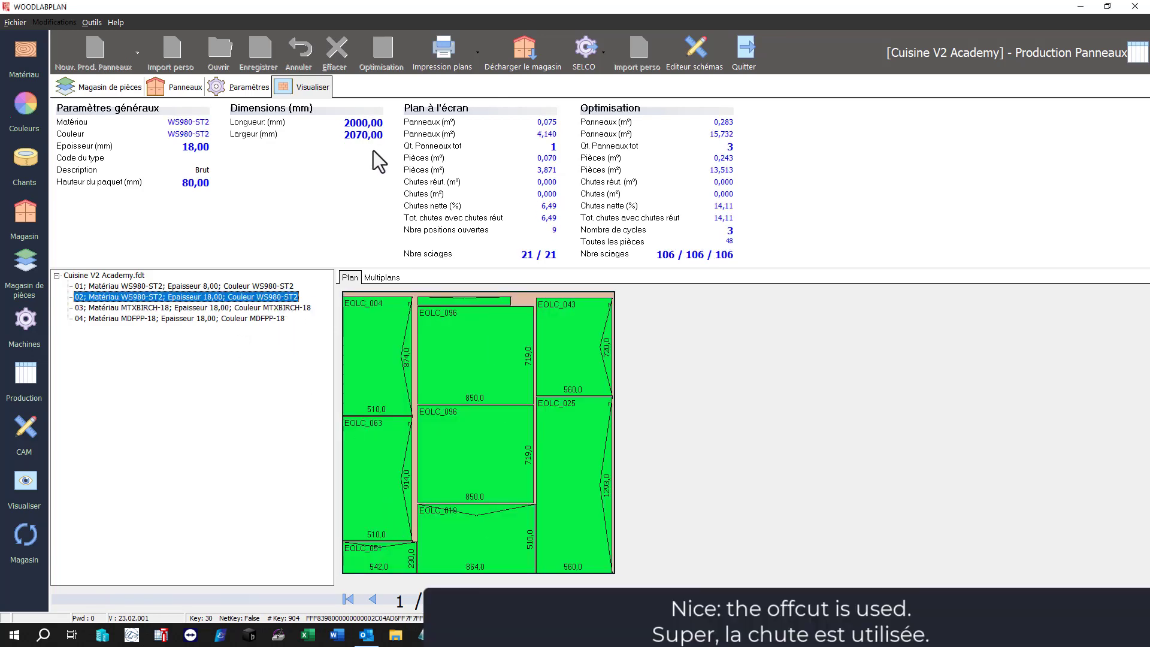
pyautogui.click(472, 599)
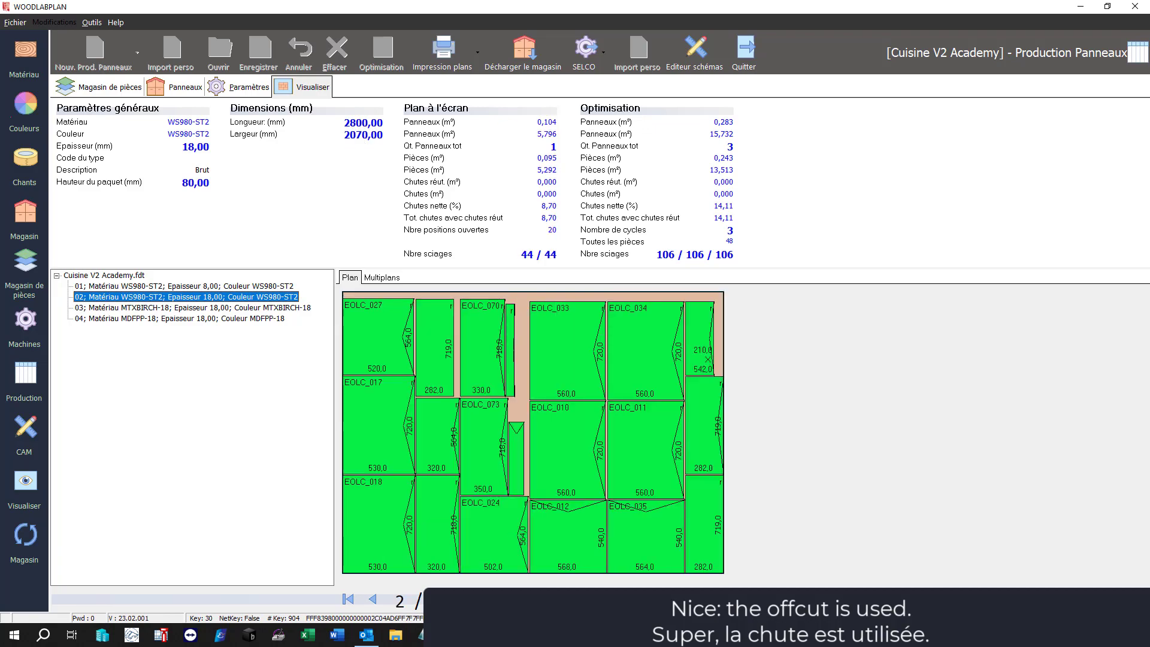
pyautogui.click(472, 599)
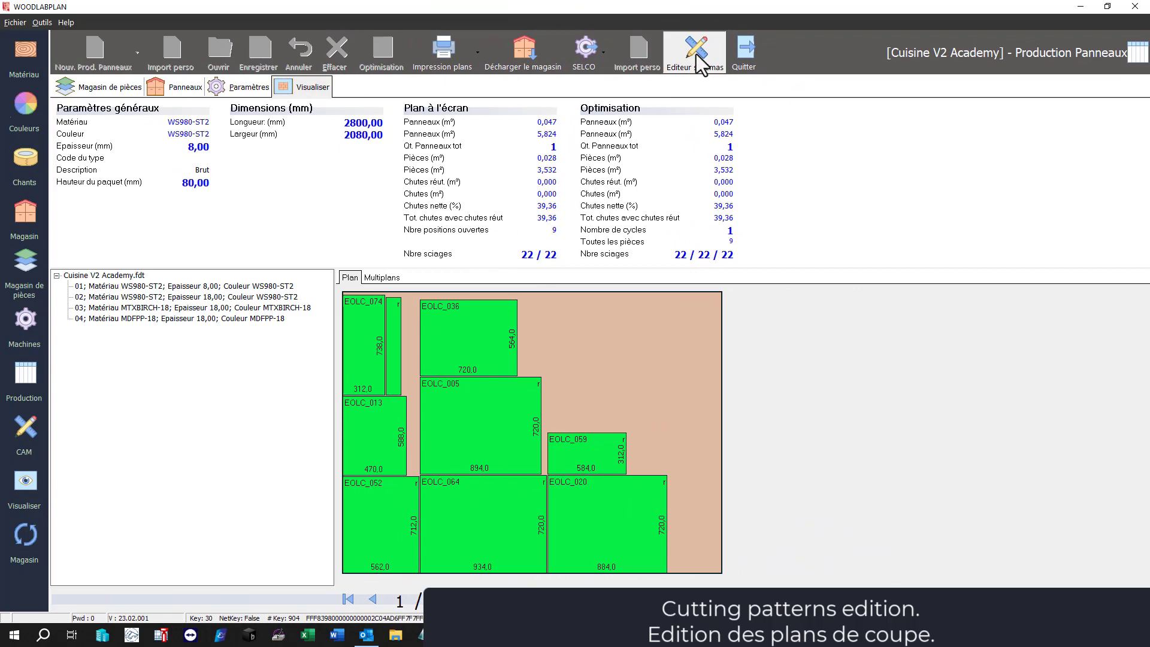
# Open the cutting patterns for editing, repeat part EOLC_059 three times upward in the 8 mm WS980-ST2 pattern, and save.
pyautogui.click(697, 55)
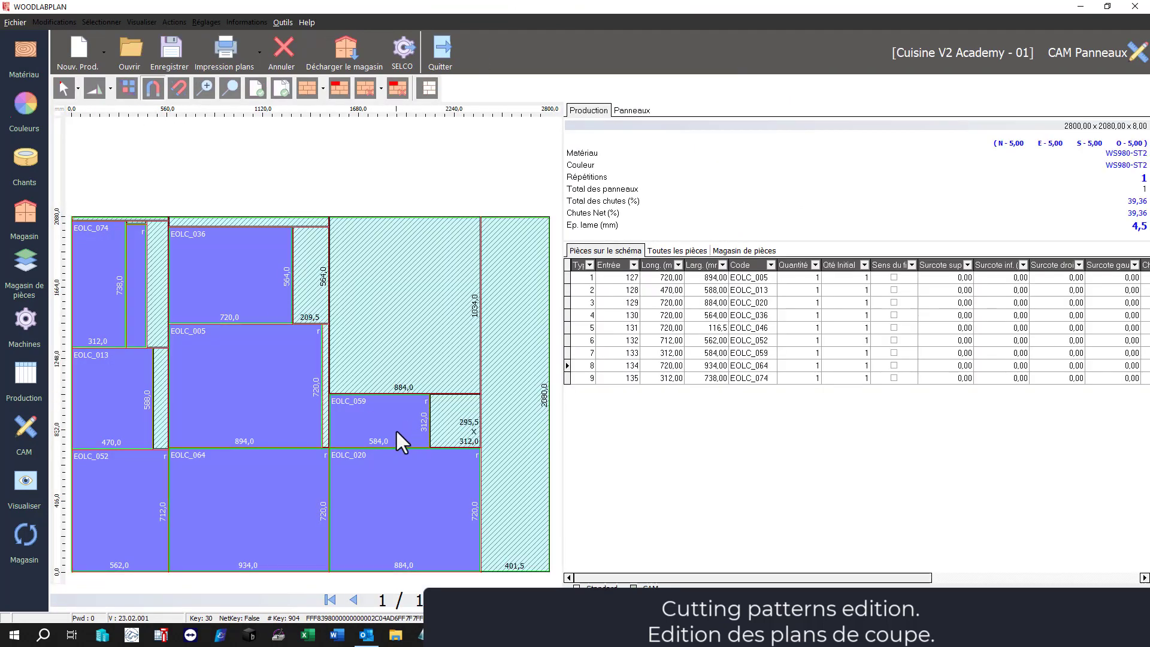
pyautogui.click(395, 429)
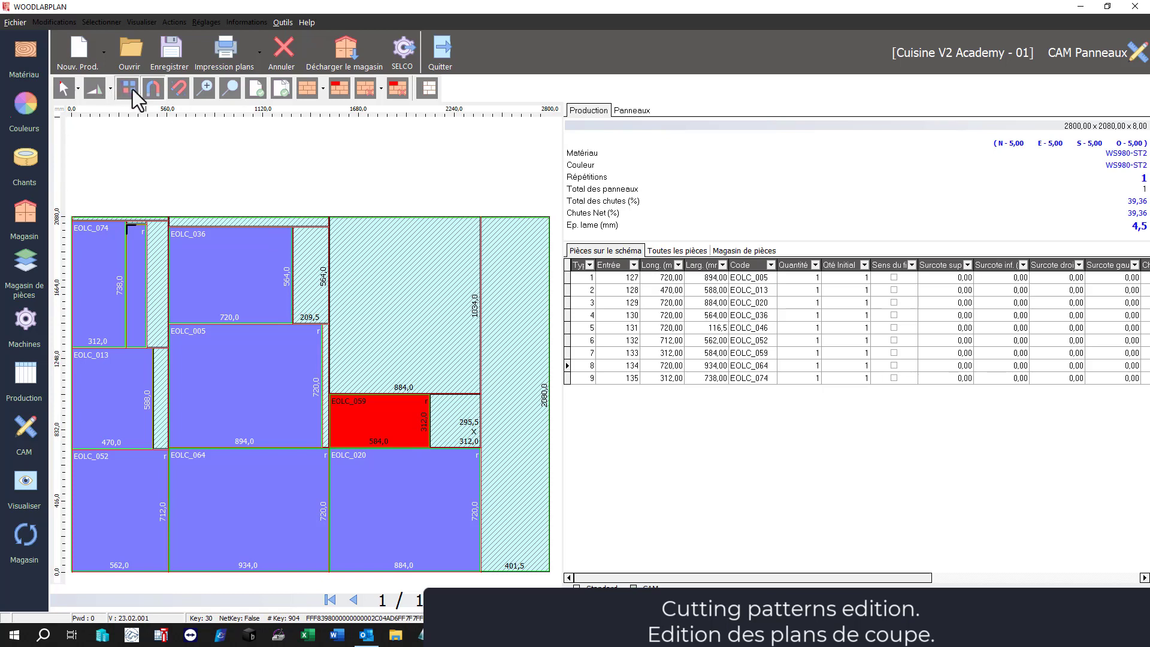
pyautogui.click(128, 88)
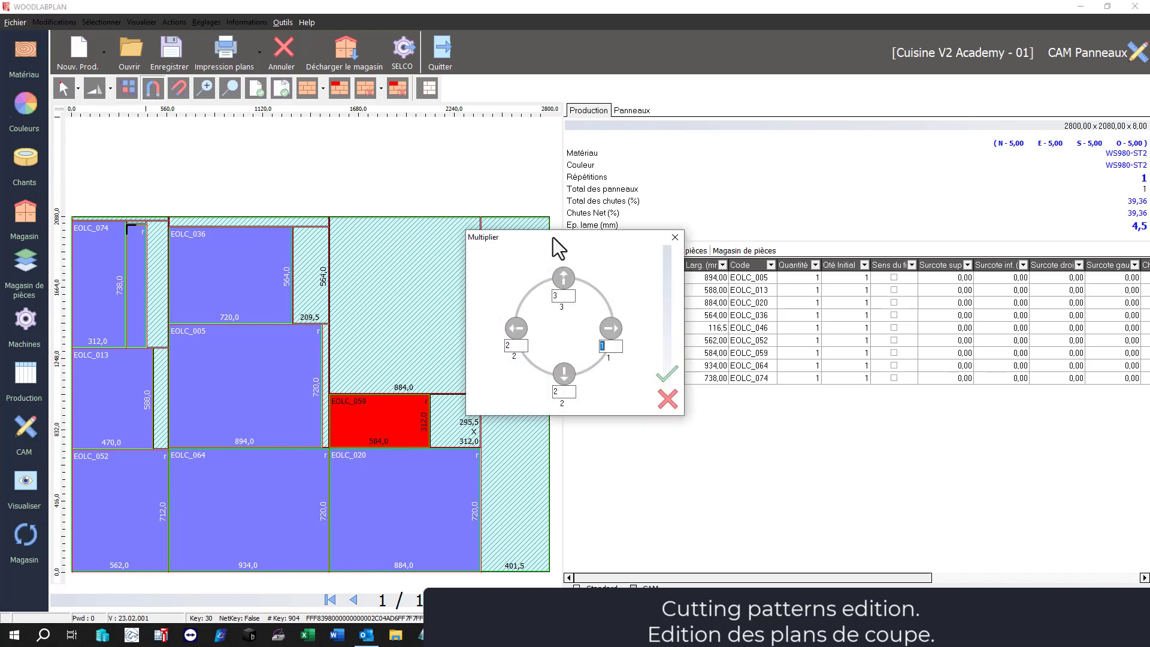
pyautogui.click(666, 374)
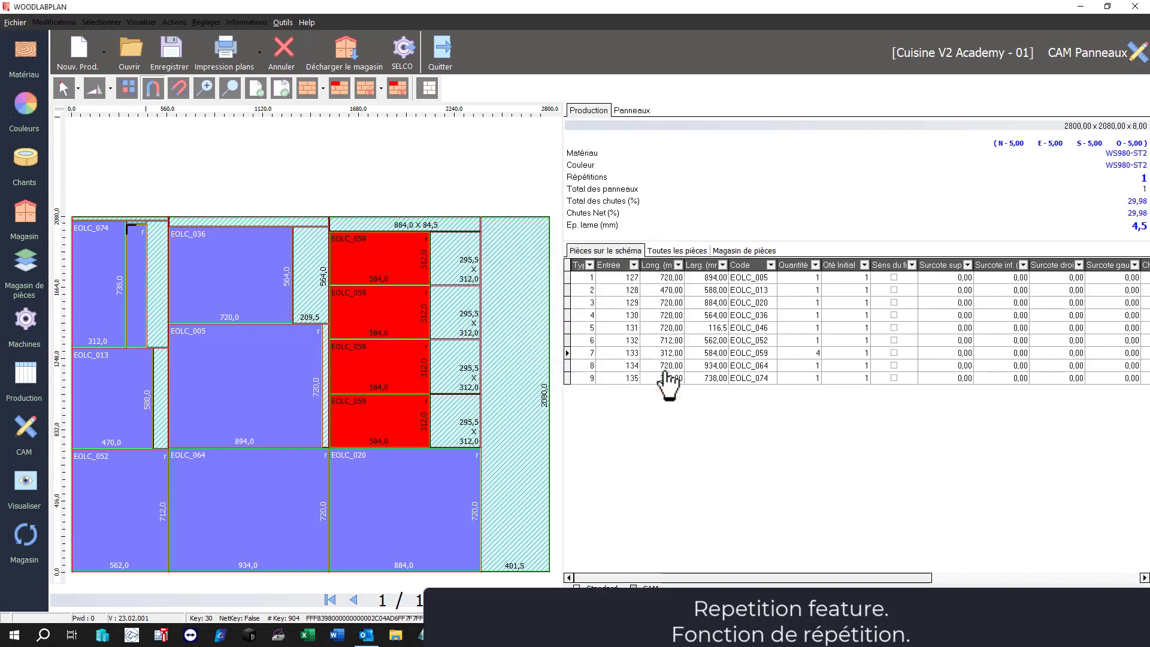
pyautogui.click(516, 424)
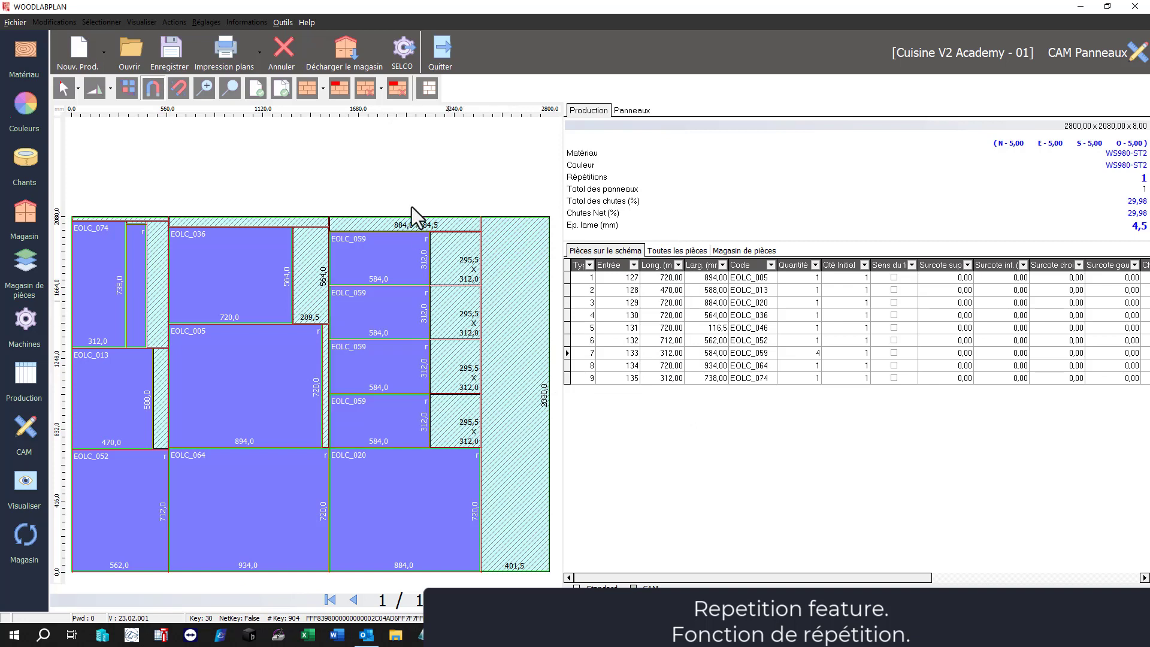
pyautogui.click(172, 53)
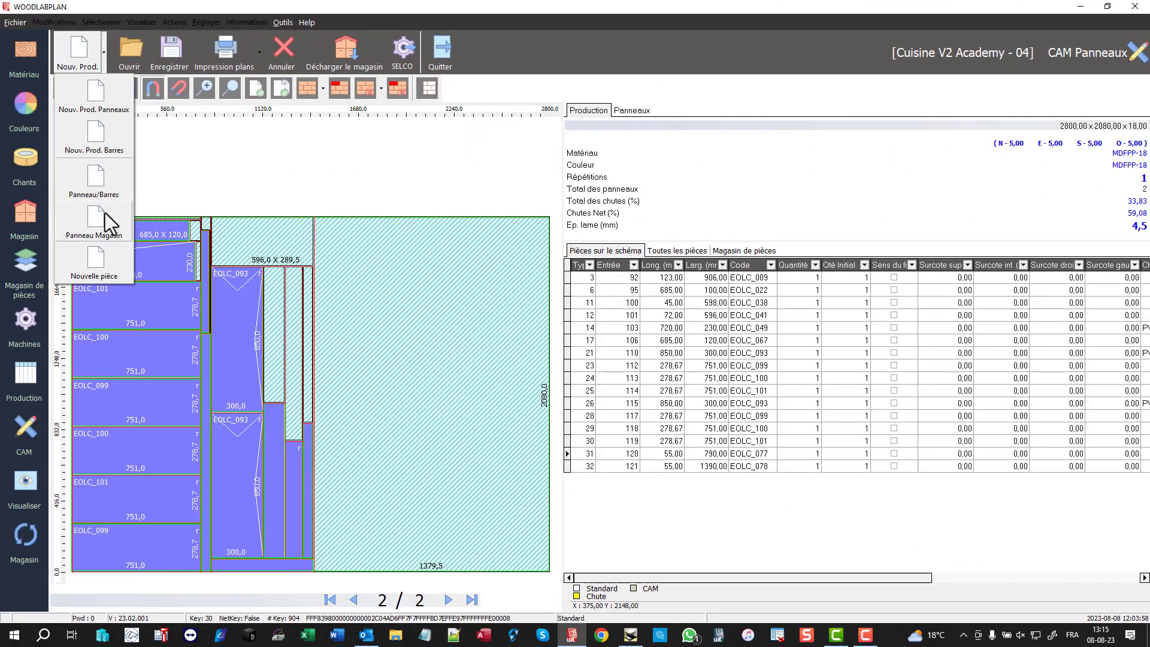
# Add a new part TEST, 680 by 548 mm, at the lower-left corner of the free area in MDFPP-18 pattern 2.
pyautogui.click(94, 275)
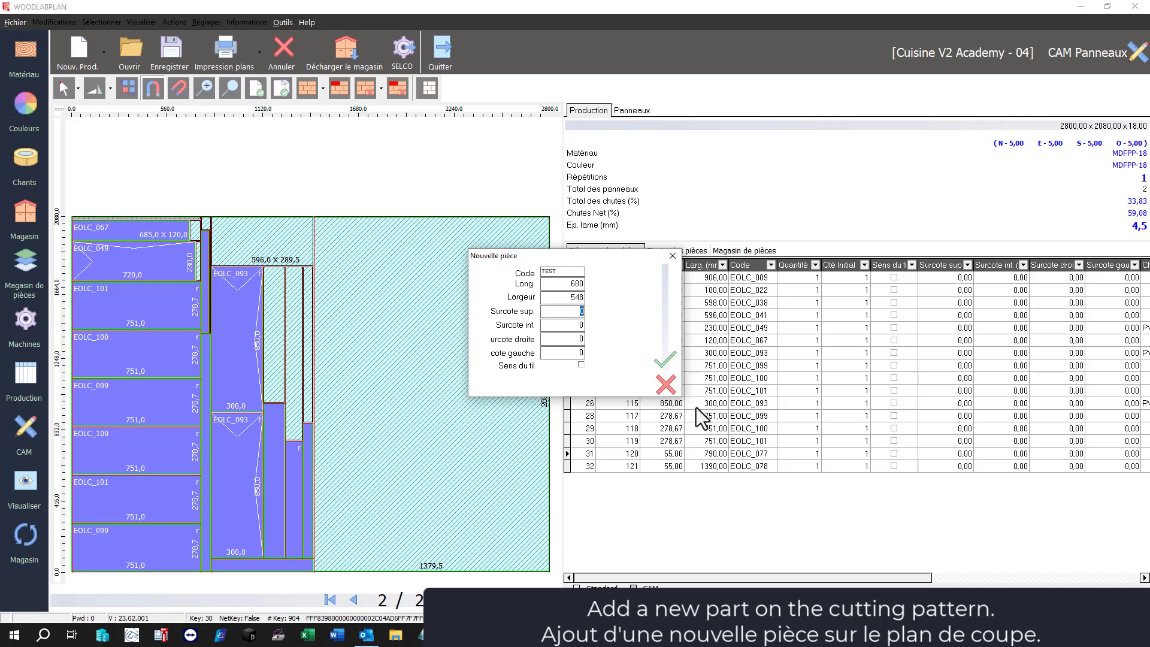
pyautogui.click(665, 359)
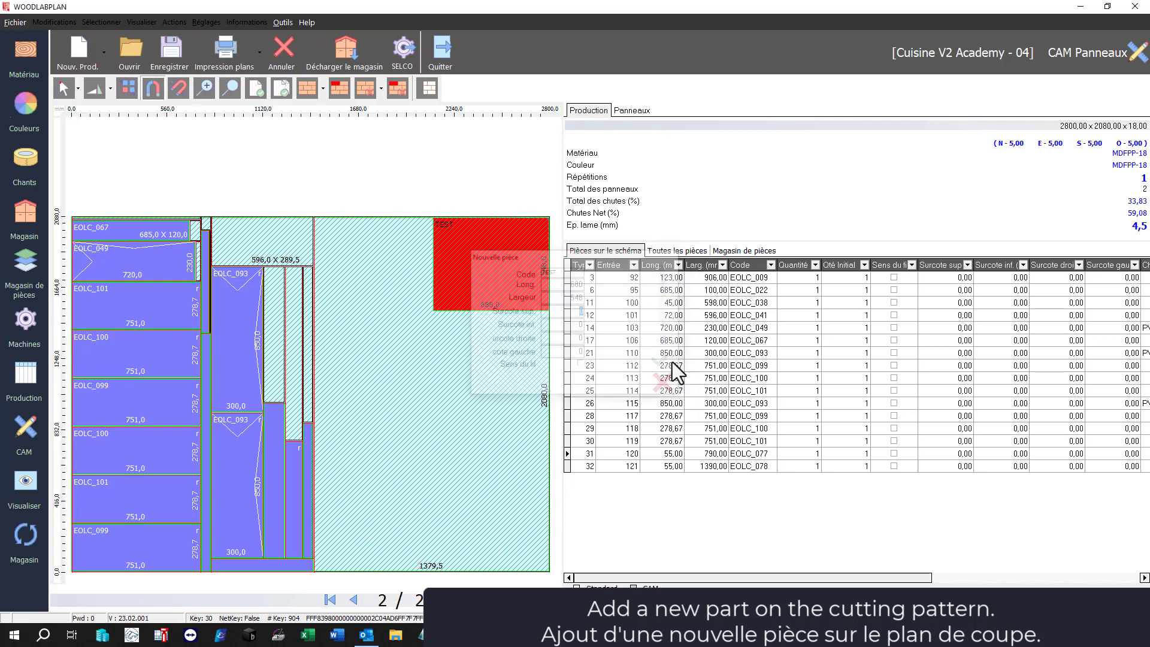
pyautogui.click(344, 563)
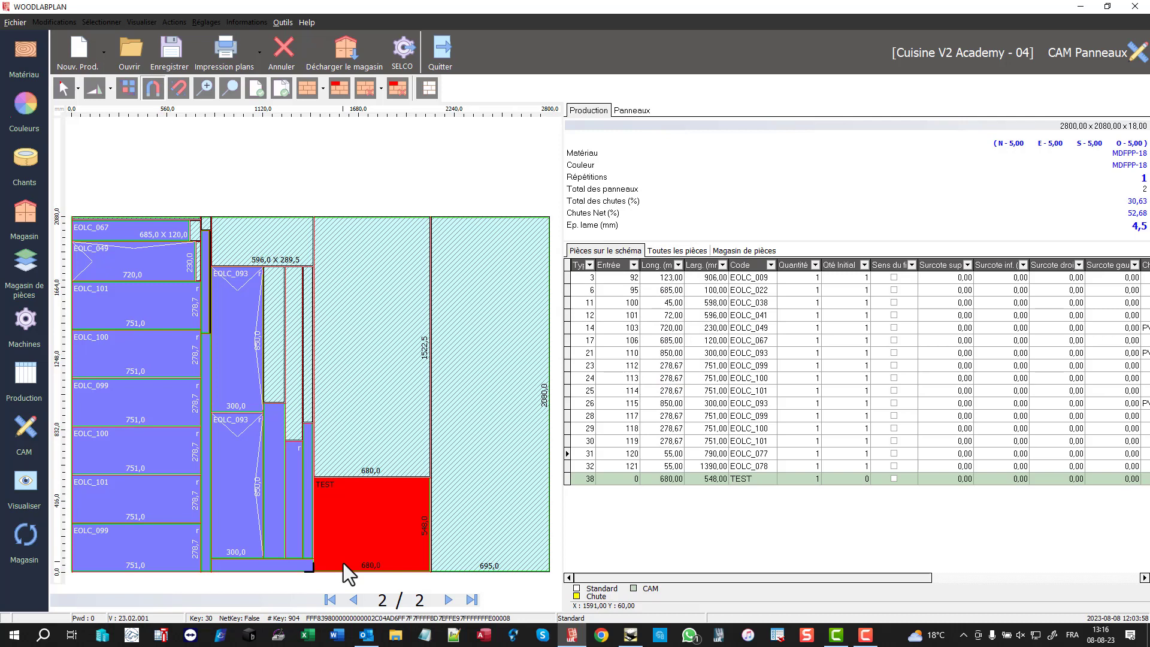
pyautogui.click(415, 436)
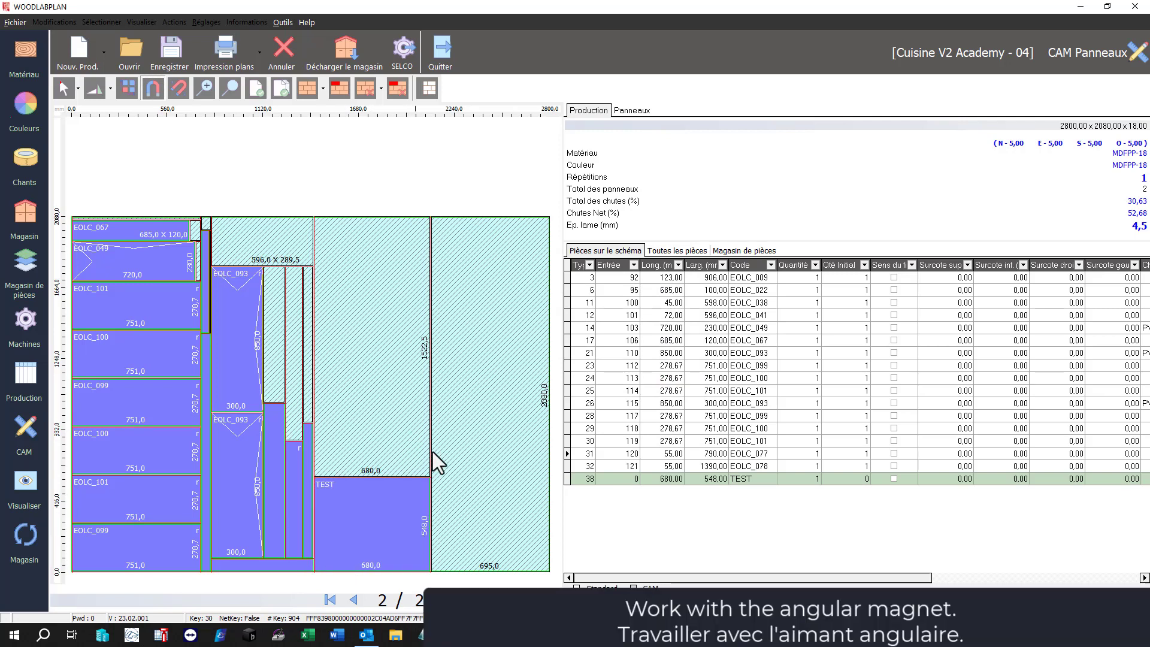
# Repeat part TEST once to the right in the MDFPP-18 pattern.
pyautogui.click(394, 532)
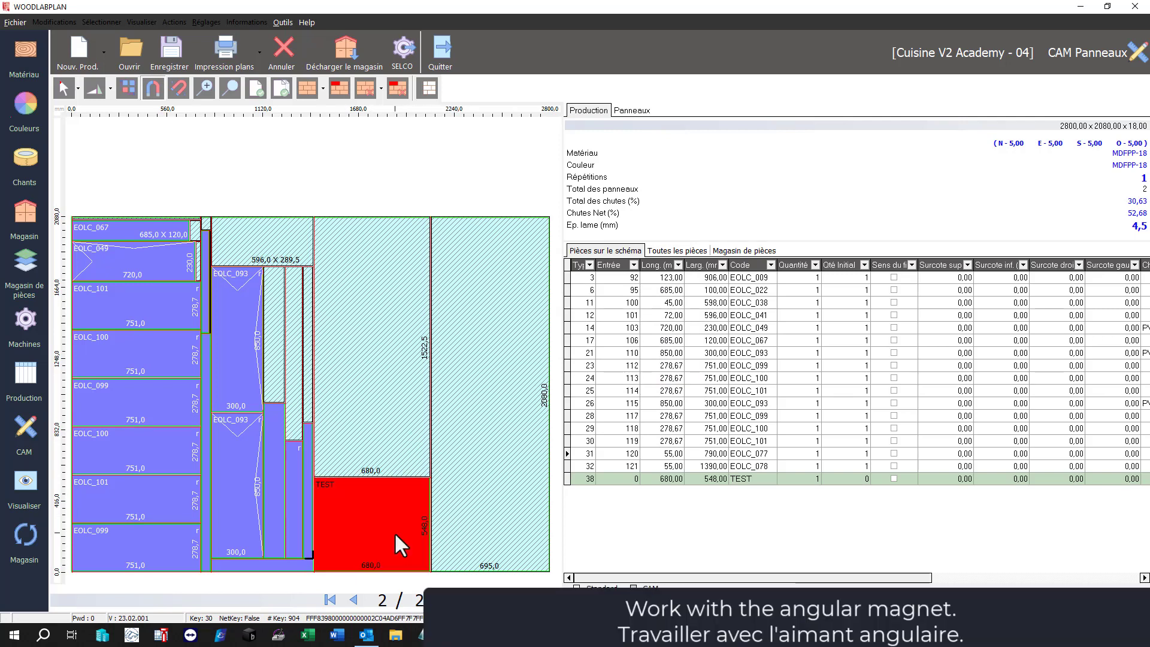
pyautogui.click(134, 95)
pyautogui.click(611, 331)
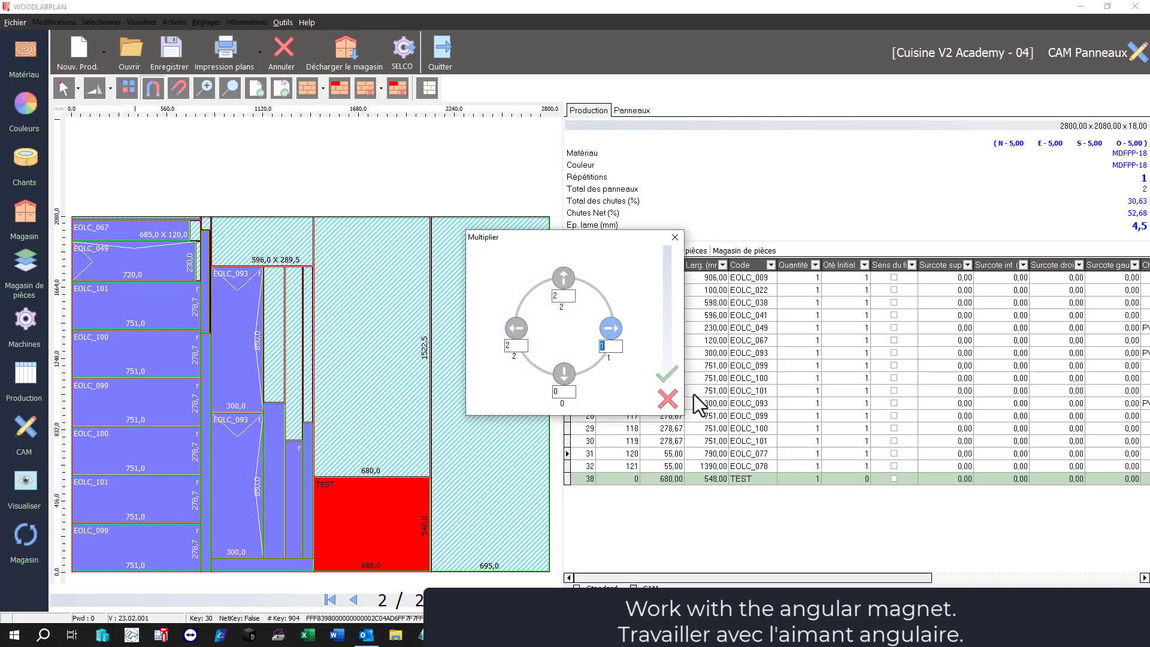
pyautogui.click(666, 373)
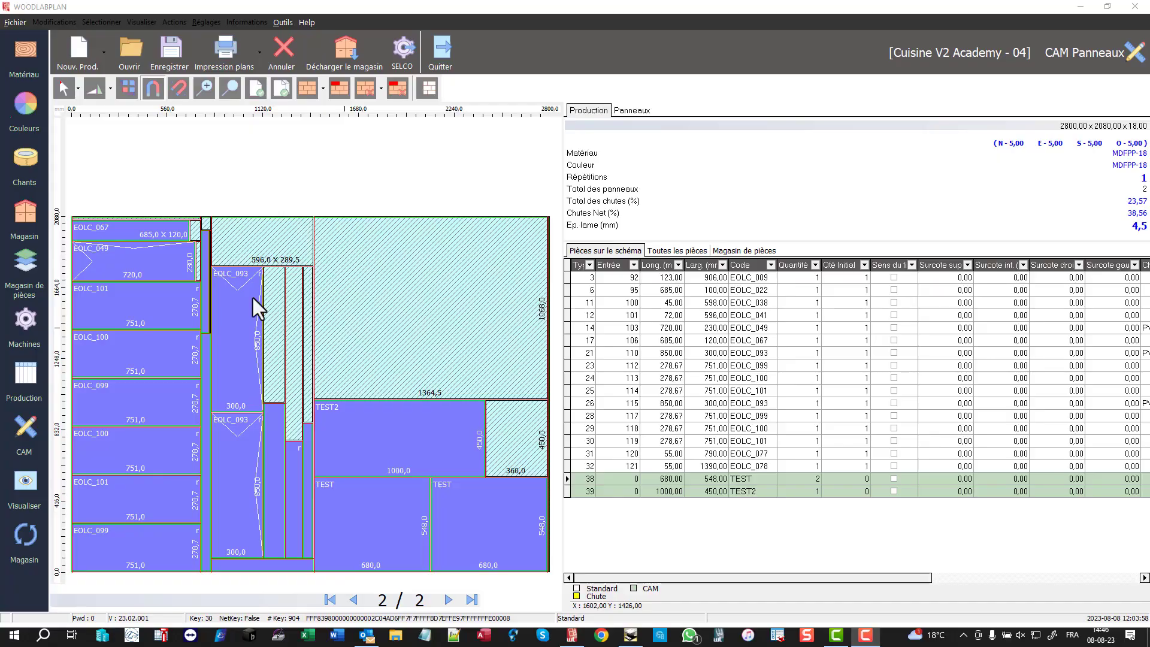
# Move parts EOLC_049 and EOLC_067 into the free area above TEST2, and repeat part EOLC_101 with the multiplier.
pyautogui.moveTo(131, 256); pyautogui.dragTo(356, 379)
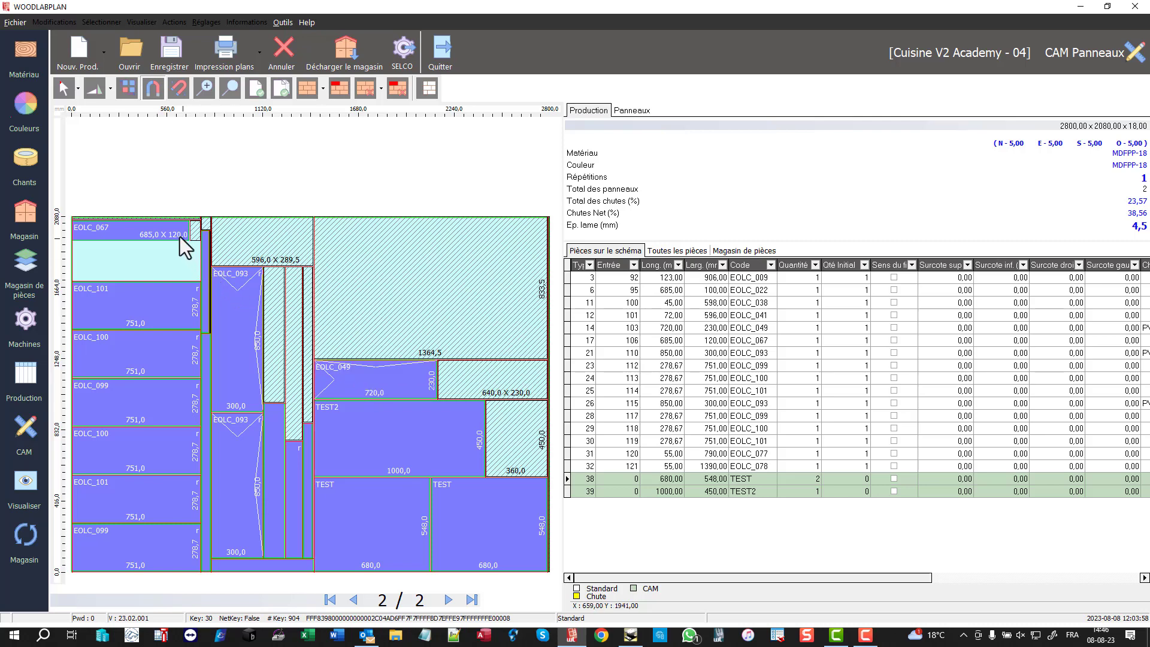
pyautogui.moveTo(176, 235); pyautogui.dragTo(355, 333)
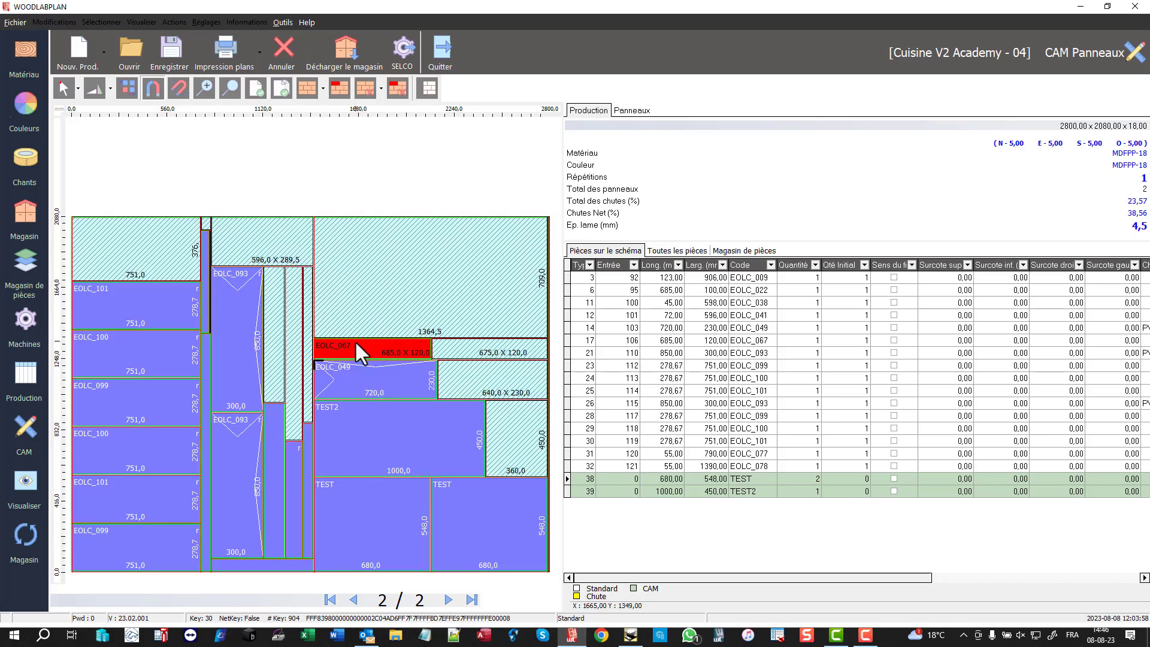
pyautogui.click(170, 301)
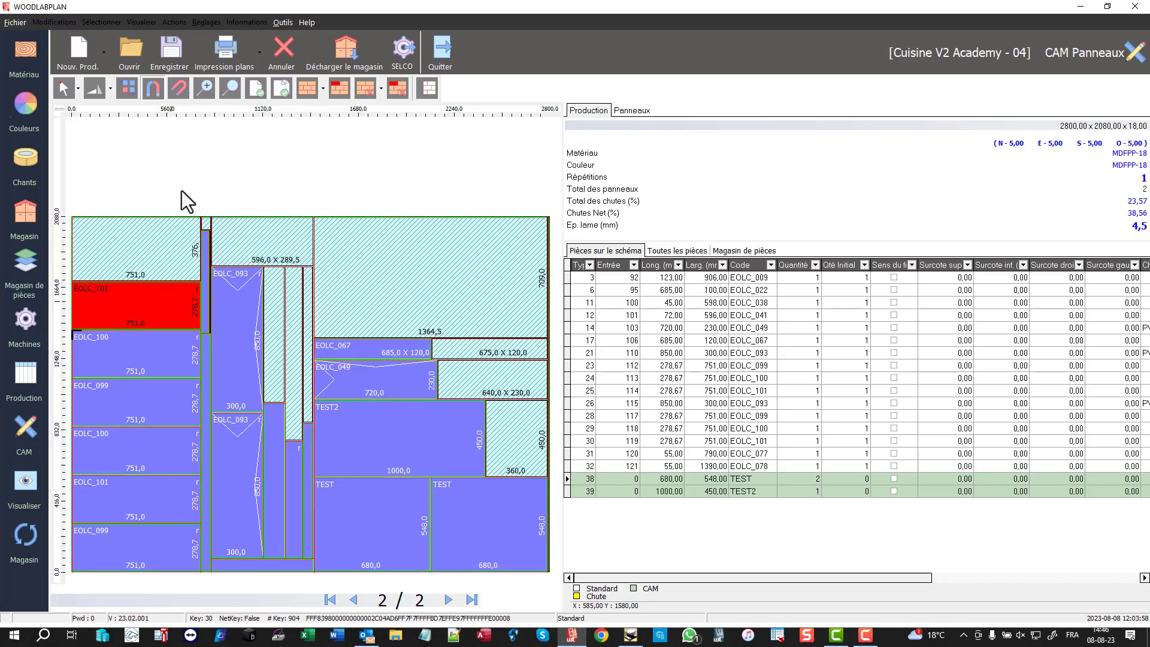
pyautogui.click(127, 88)
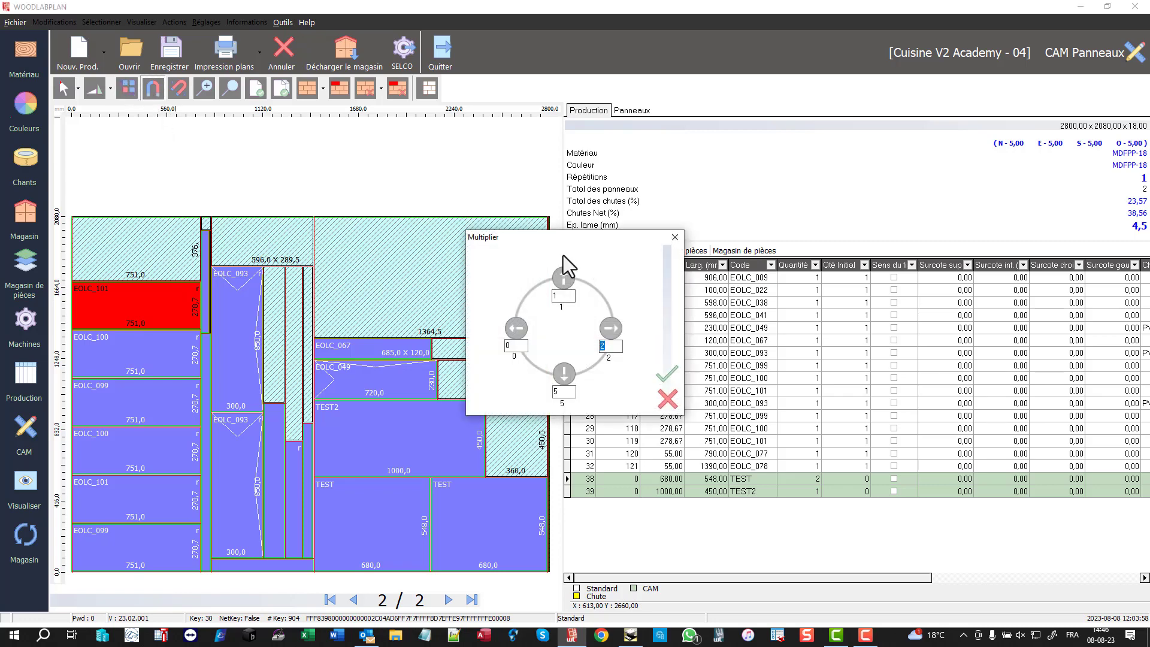
pyautogui.click(666, 374)
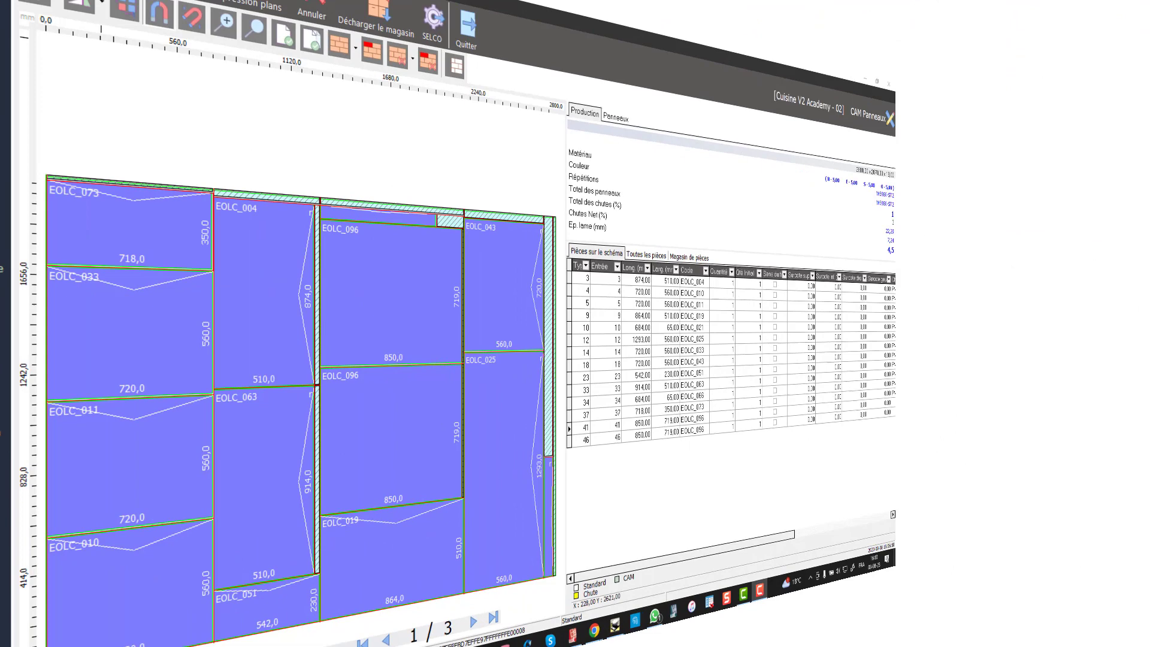
# Export the economic valuation of the 18 mm WS980-ST2 optimisation to Excel and maximise the workbook.
pyautogui.click(245, 23)
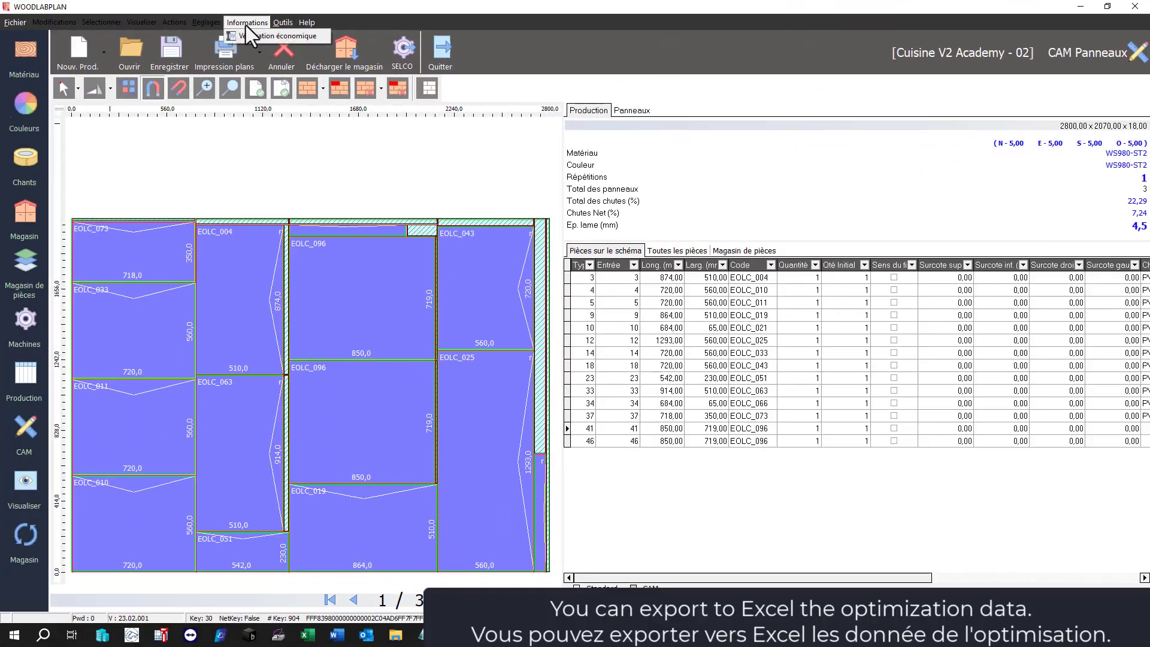
pyautogui.click(248, 34)
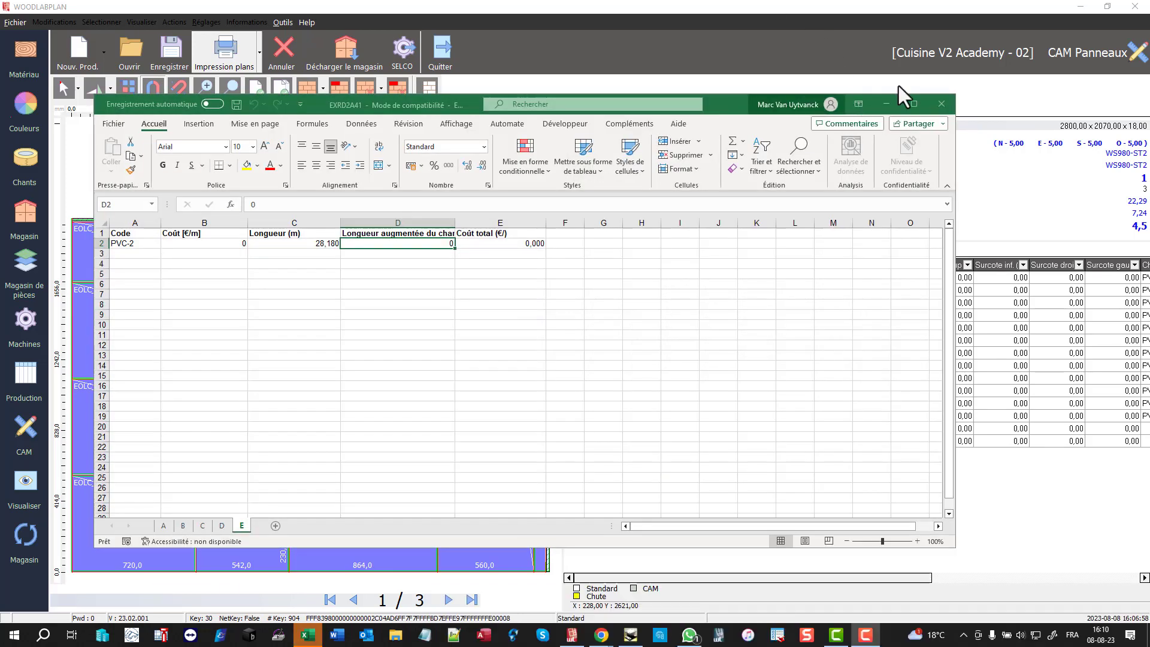
pyautogui.click(913, 104)
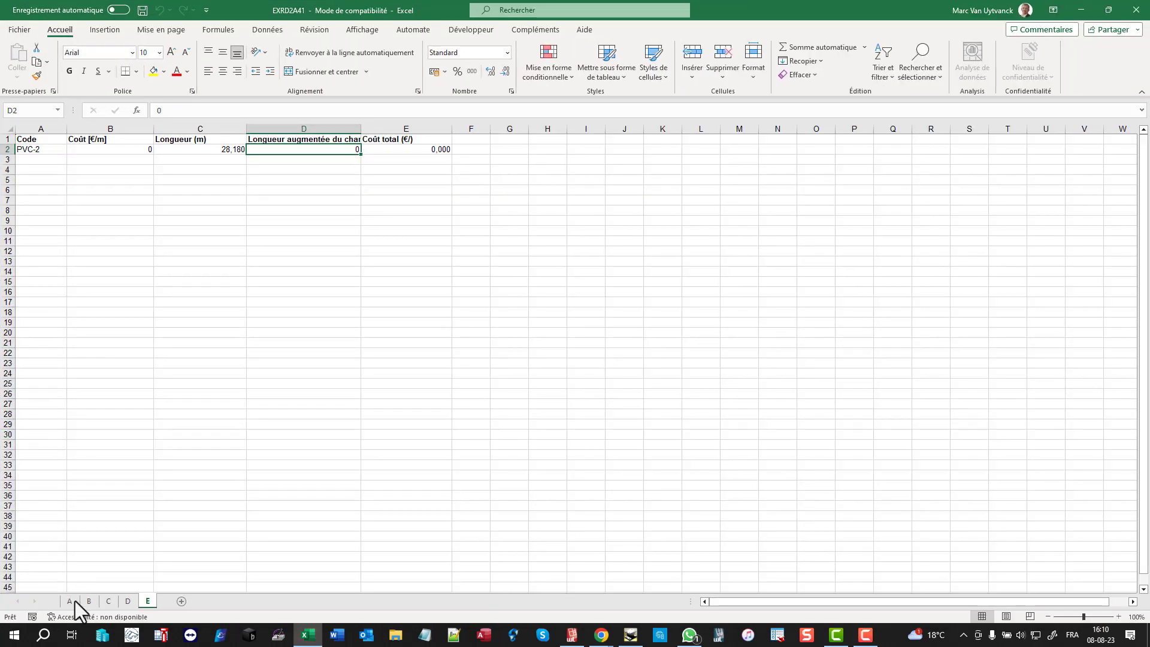
# Review sheets A to E of the exported Excel workbook, including the cost summary, panel list, part list and edging costs.
pyautogui.click(70, 602)
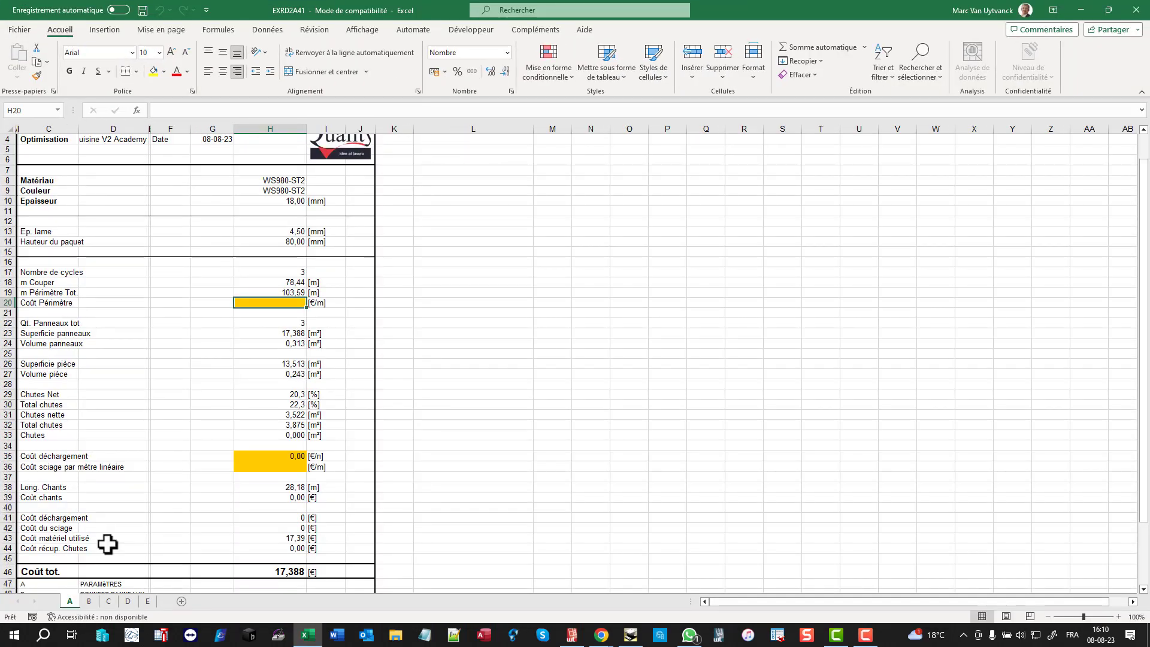
pyautogui.scroll(1, 171, 480)
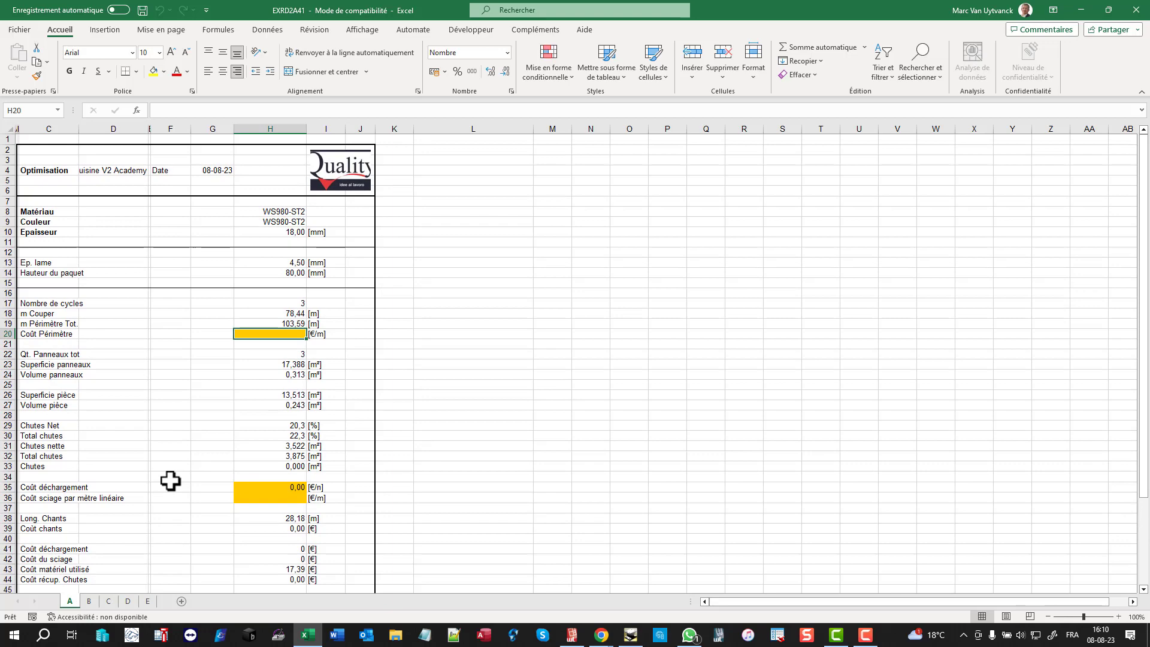
pyautogui.scroll(-16, 170, 480)
pyautogui.scroll(16, 170, 481)
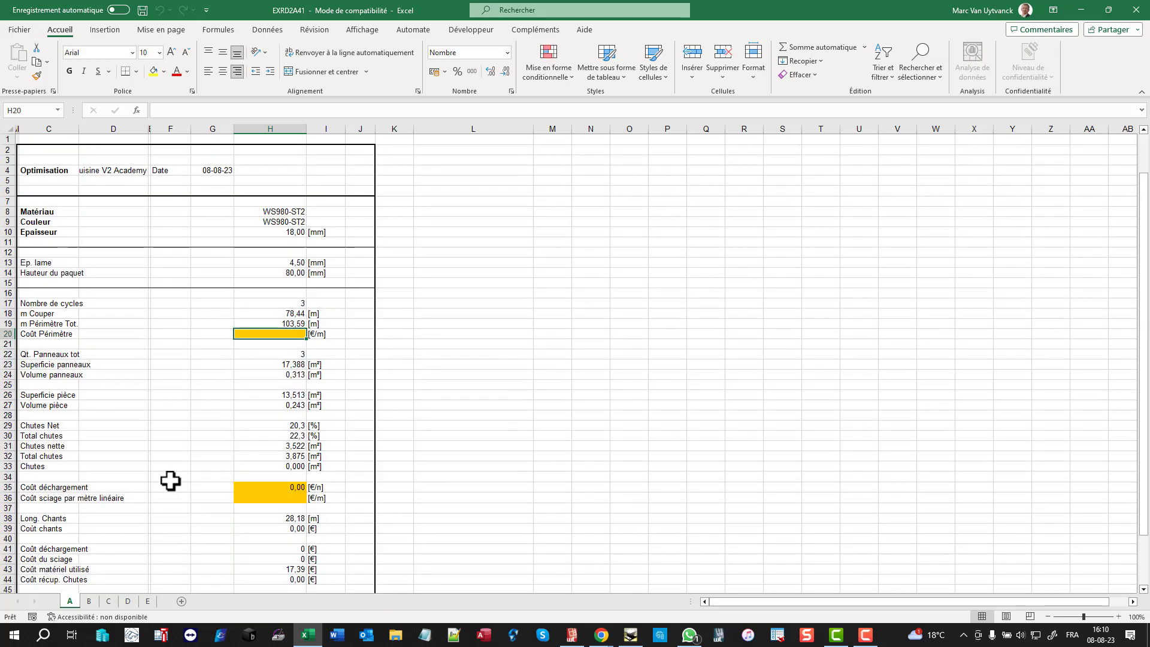
pyautogui.click(90, 602)
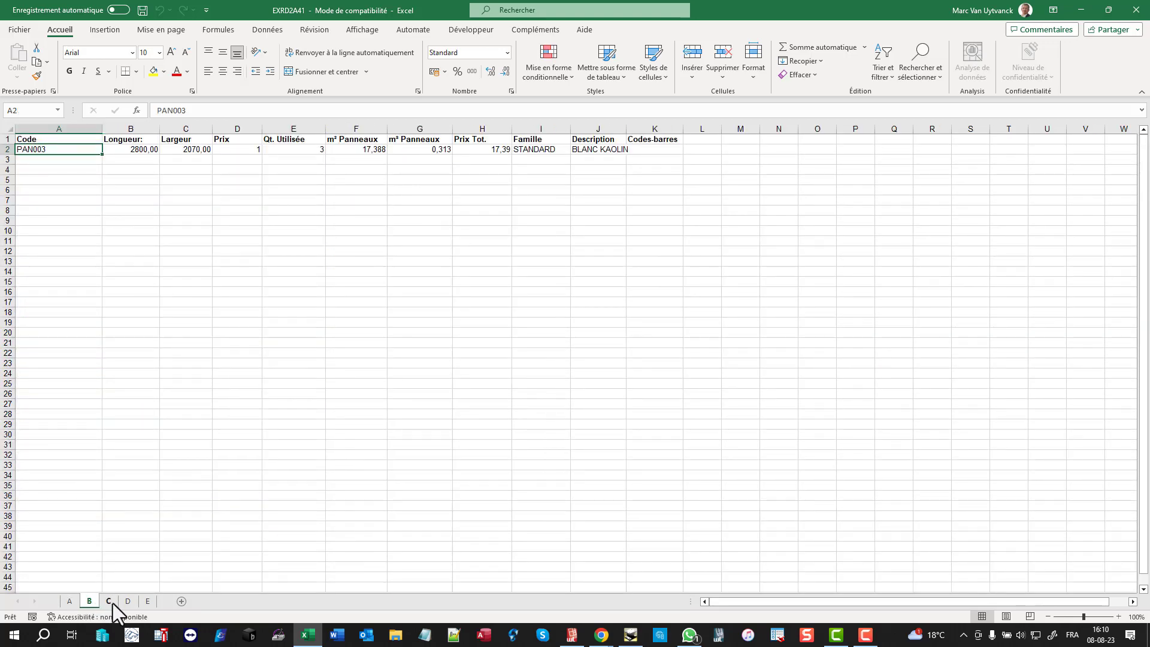
pyautogui.click(109, 601)
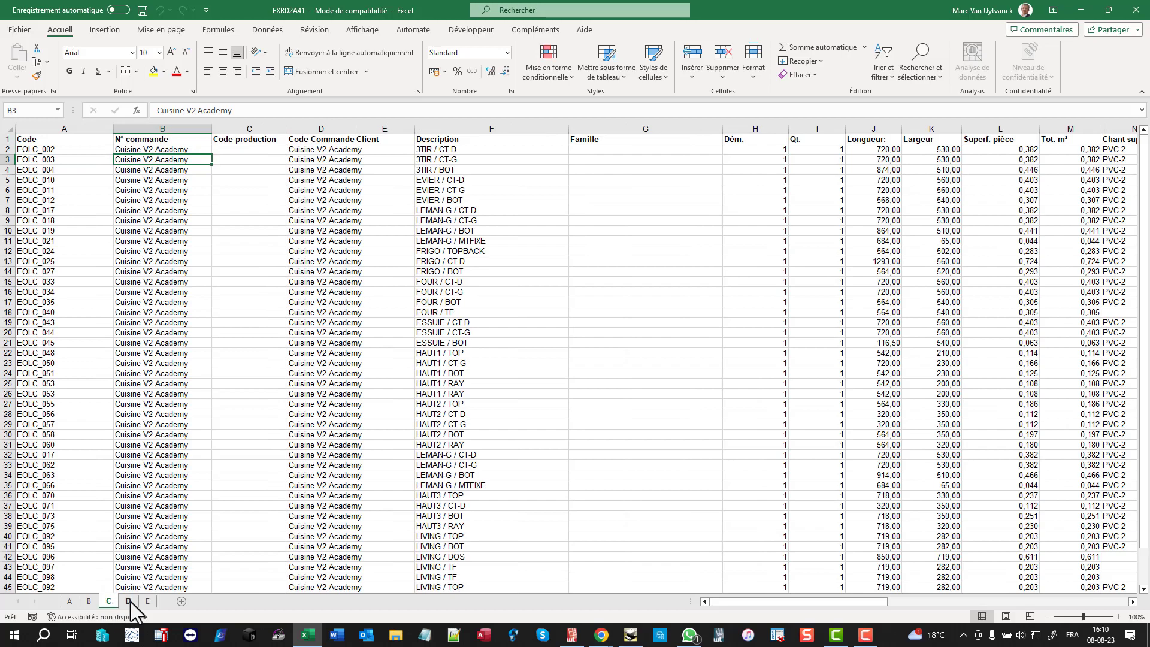
pyautogui.click(130, 601)
pyautogui.click(147, 602)
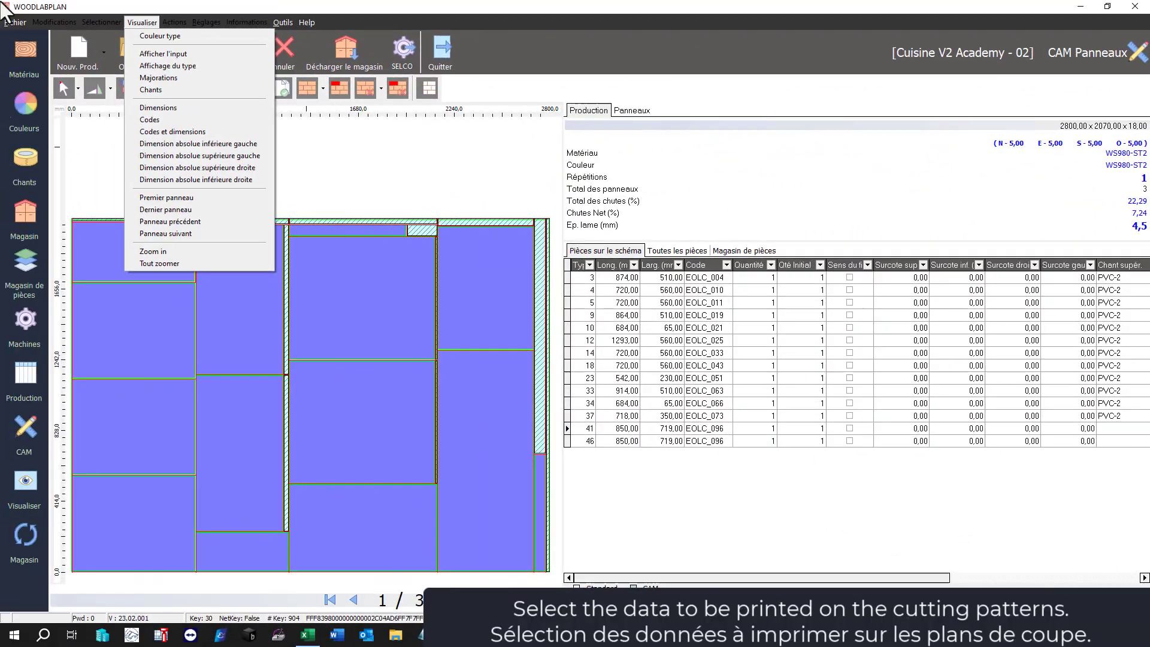
# Display the edges (Chants) and the part dimensions on the WOODLABPLAN cutting pattern.
pyautogui.click(159, 88)
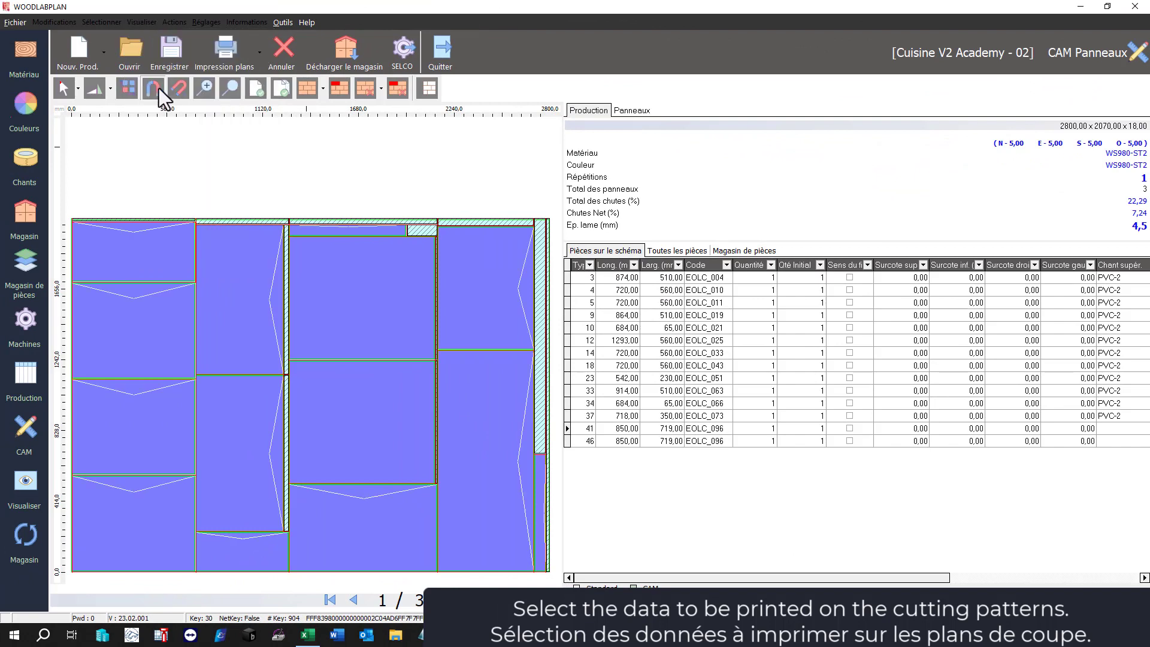
pyautogui.click(148, 23)
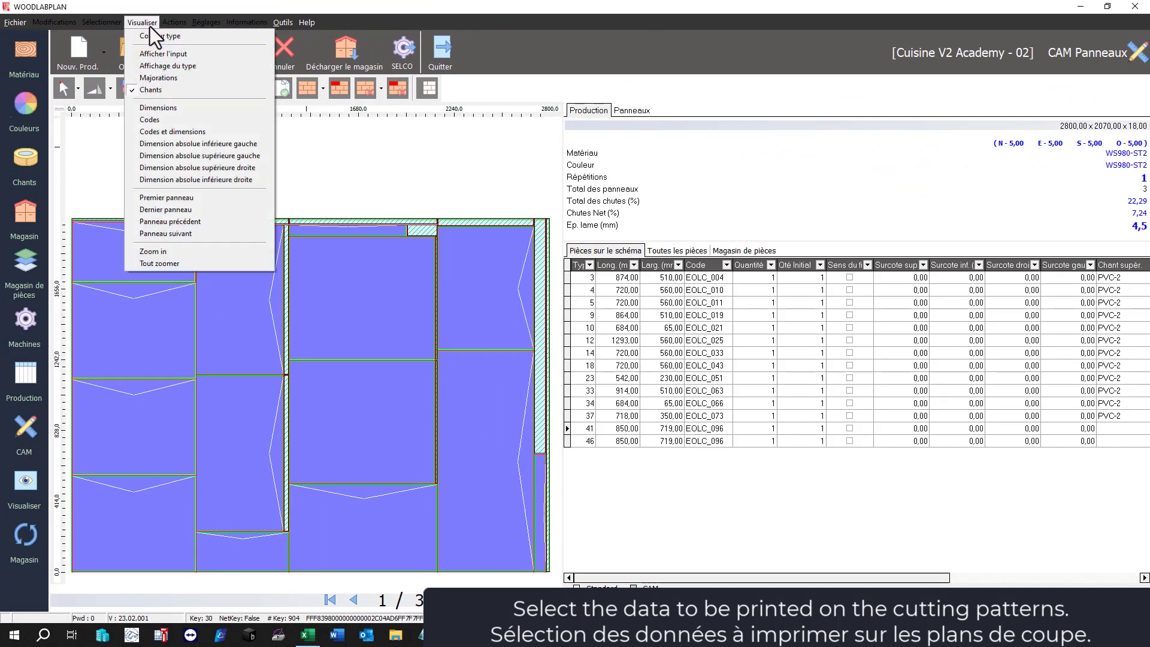
pyautogui.click(159, 108)
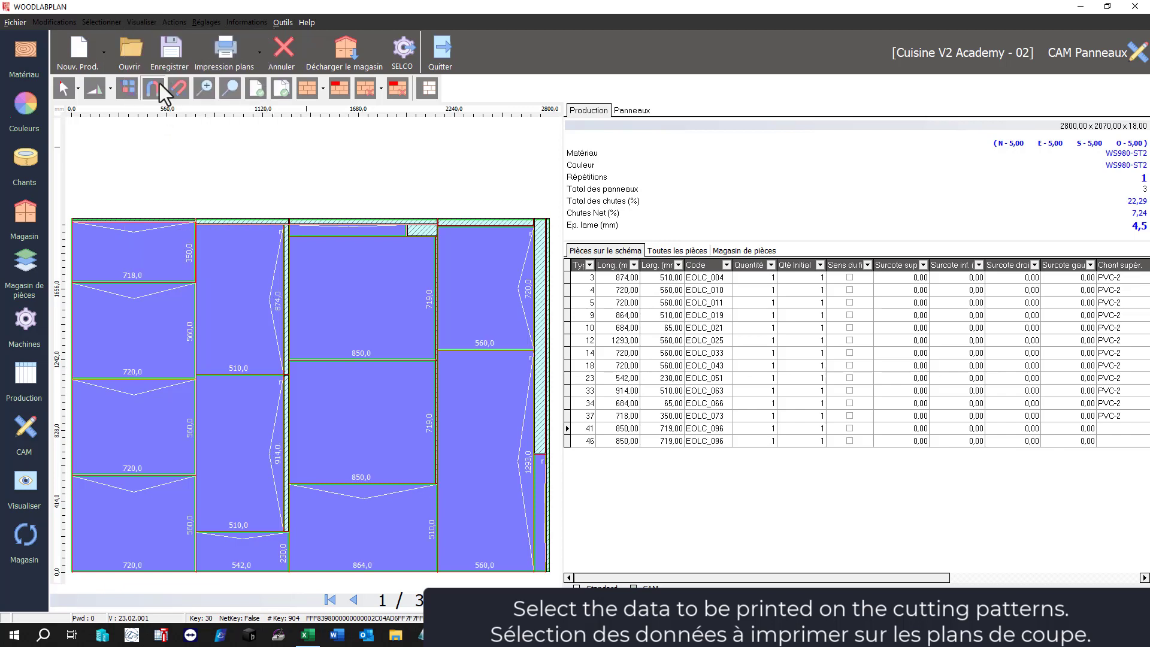
# Switch the pattern's part labels to codes, to codes and dimensions, and finally to lower-left absolute dimensions.
pyautogui.click(151, 21)
pyautogui.click(159, 119)
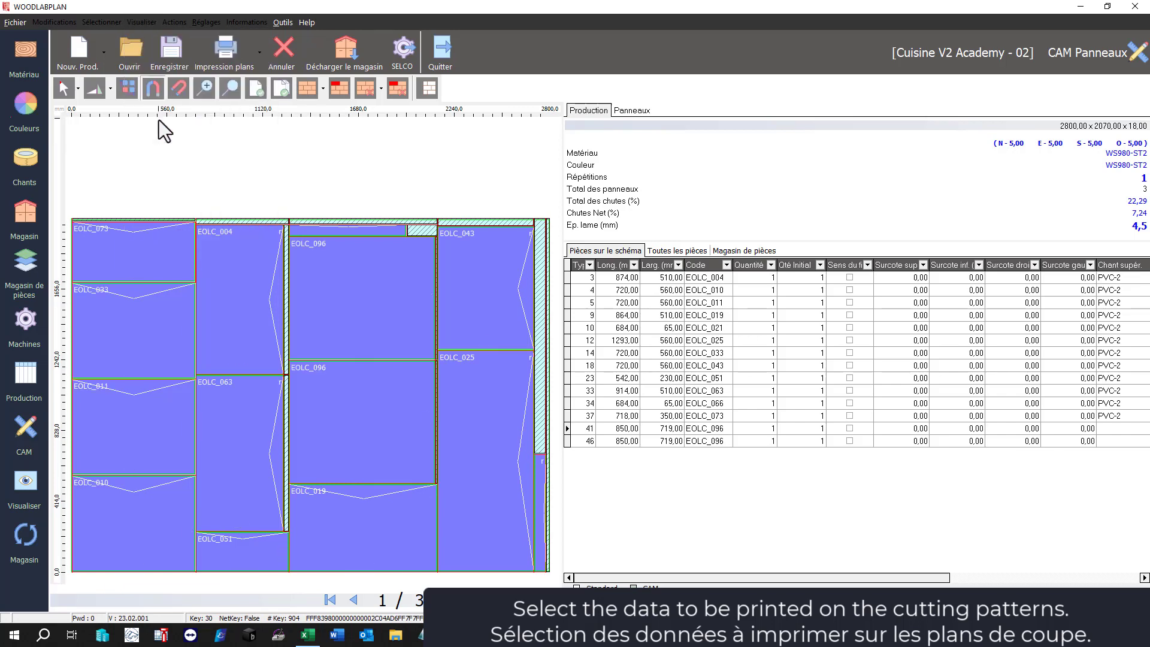
pyautogui.click(144, 20)
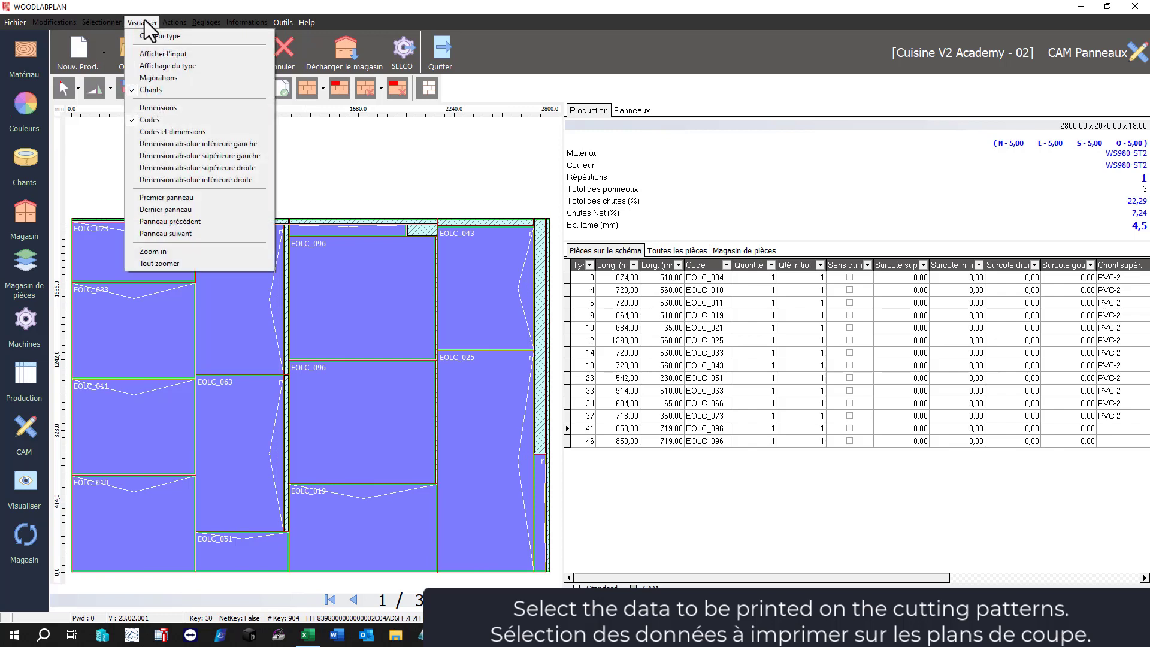
pyautogui.click(170, 133)
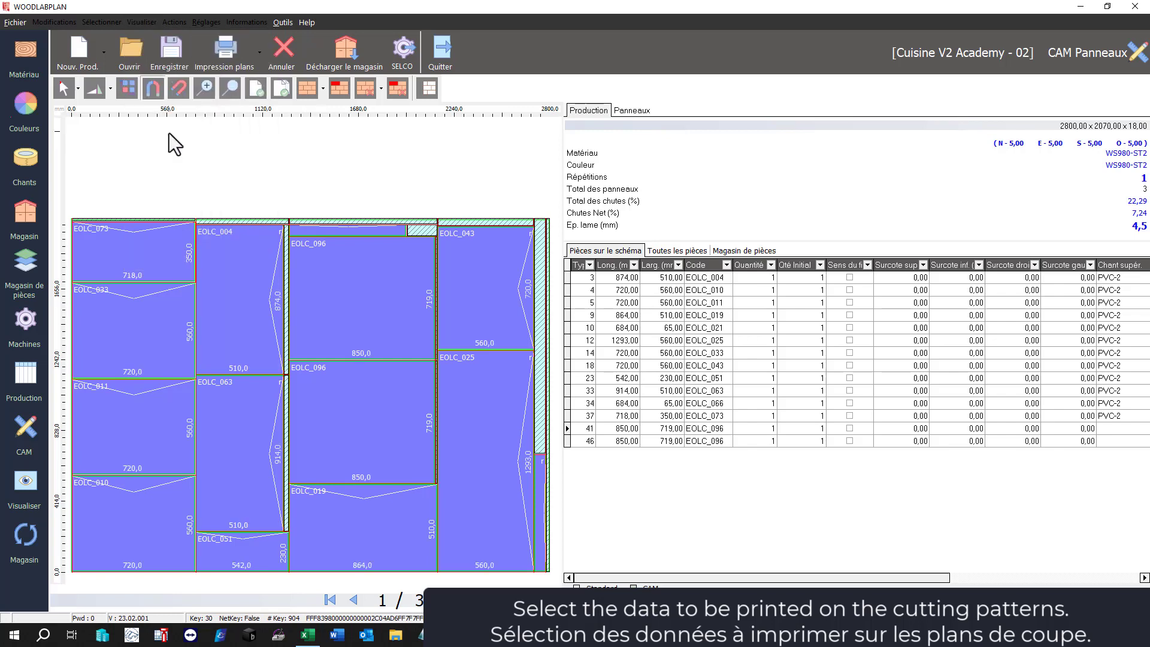
pyautogui.click(142, 22)
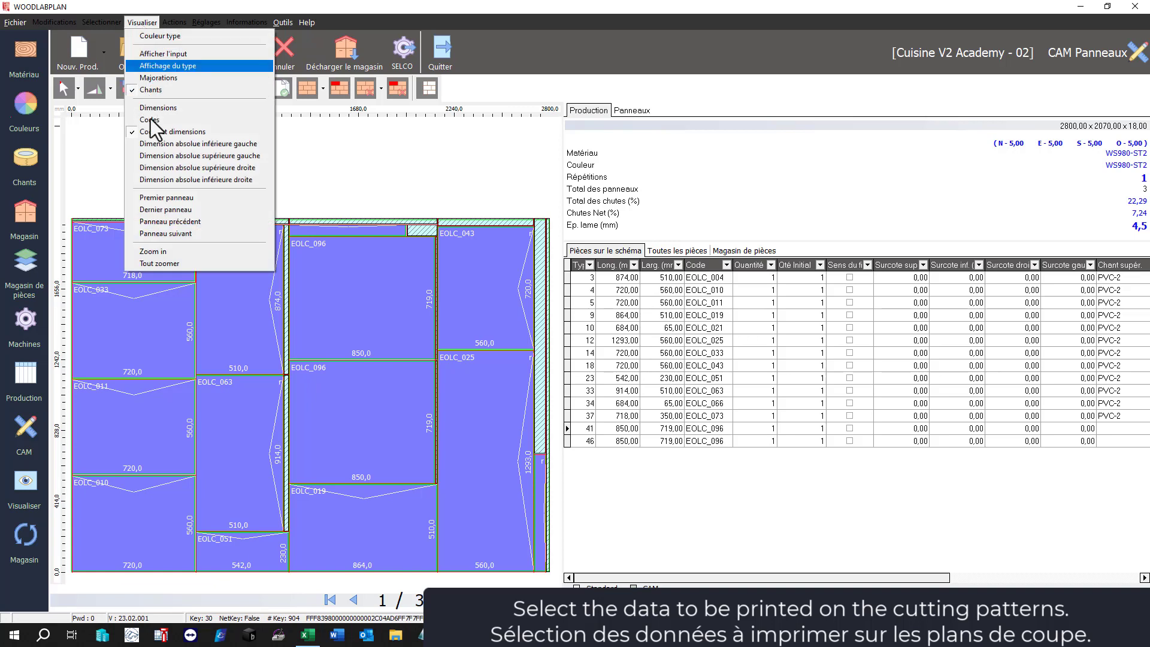
pyautogui.click(178, 149)
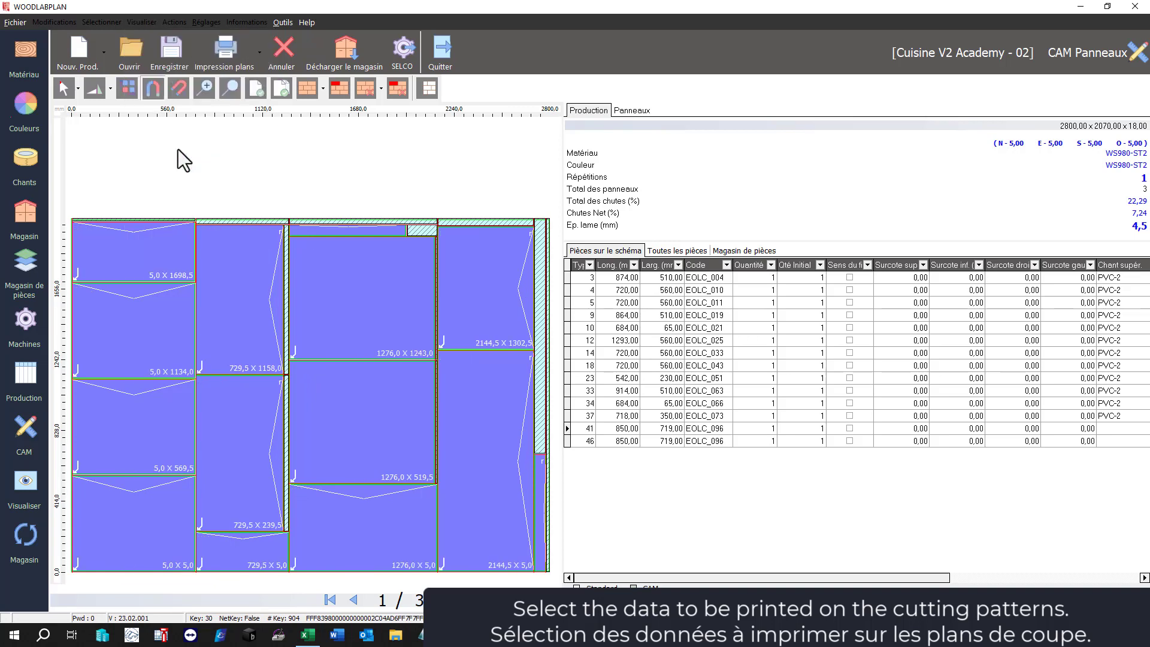
# Switch the pattern's part labels to upper-left, upper-right and lower-right absolute dimensions, and finally to codes and dimensions.
pyautogui.click(135, 25)
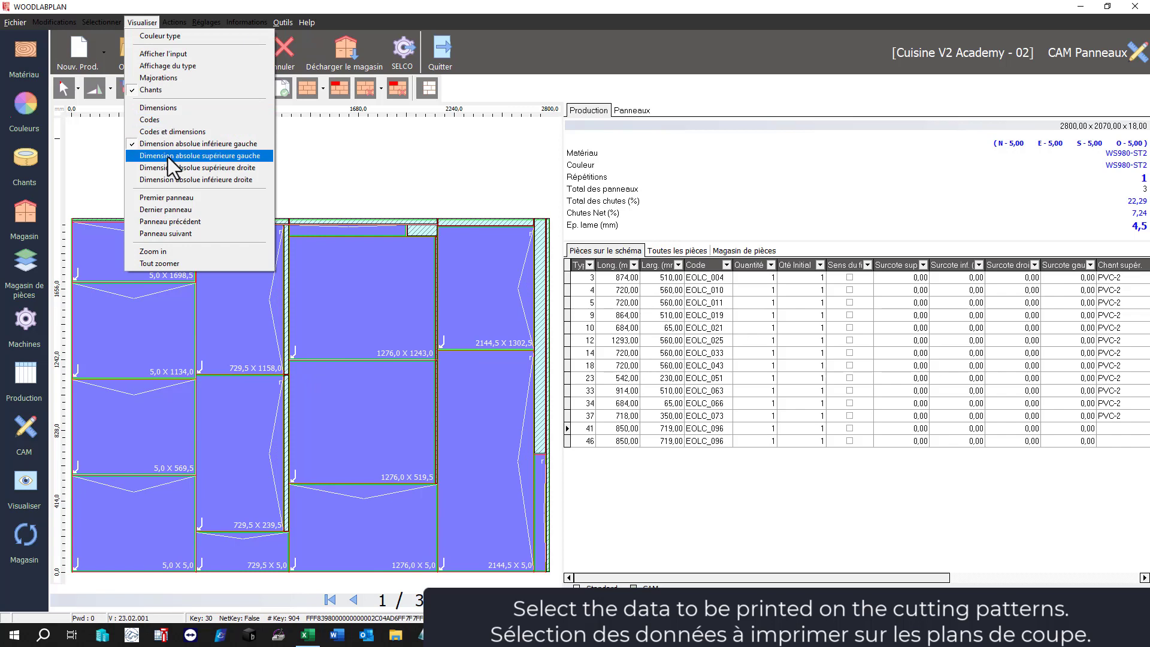
pyautogui.click(168, 157)
pyautogui.click(143, 23)
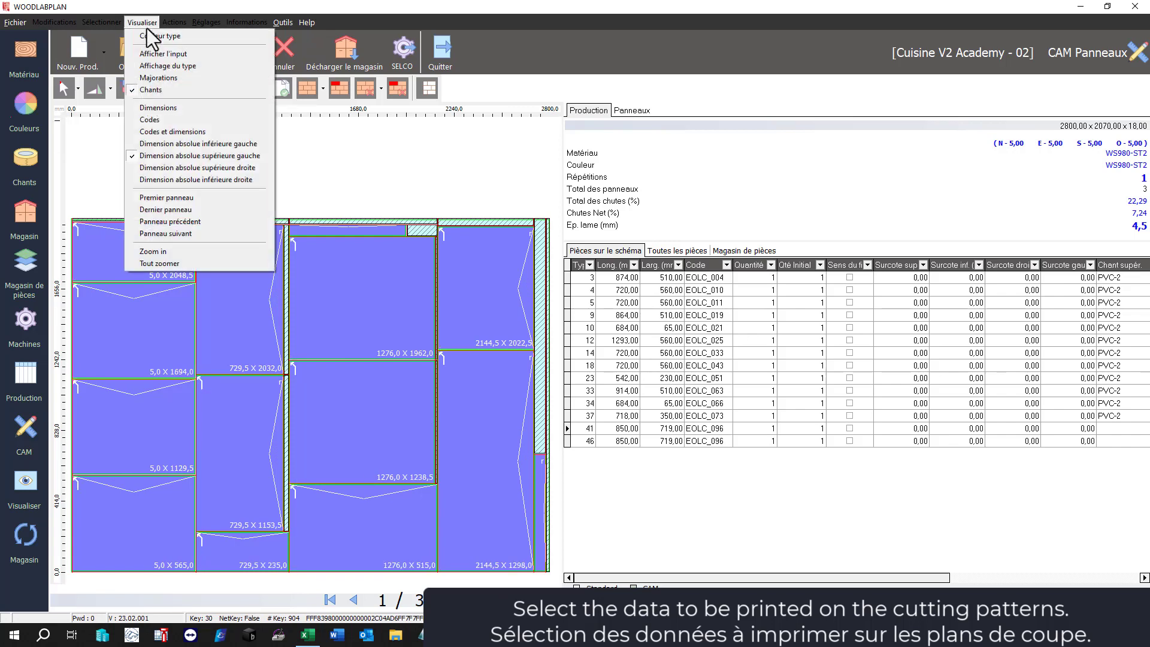
pyautogui.click(175, 166)
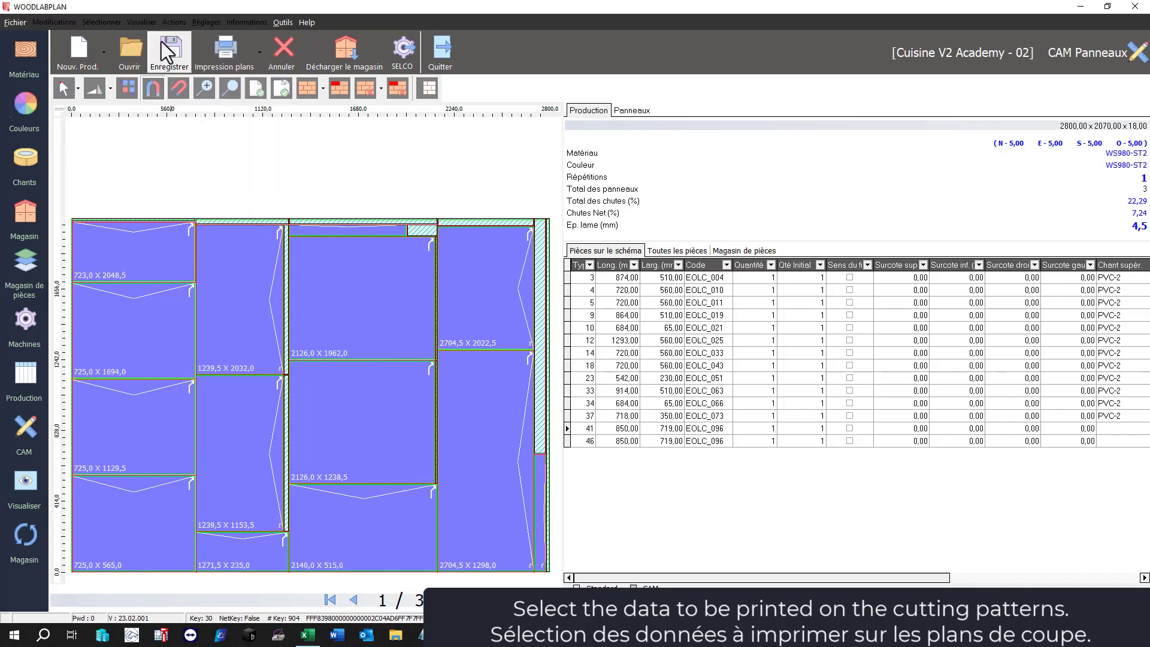
pyautogui.click(142, 22)
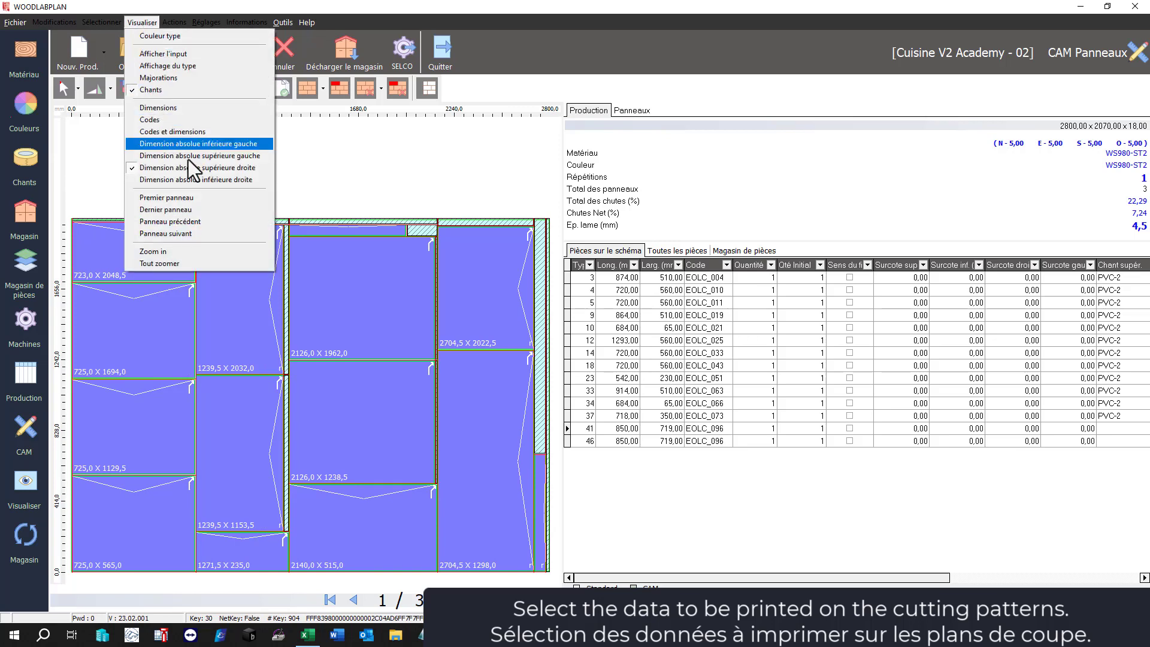
pyautogui.click(192, 181)
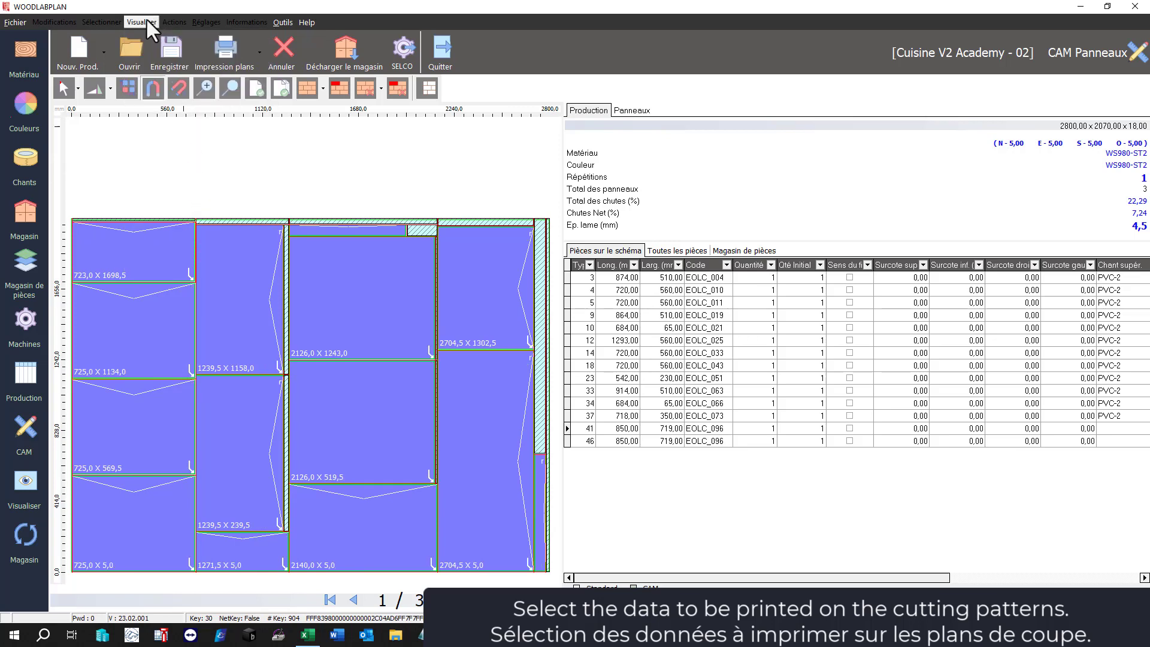
pyautogui.click(146, 19)
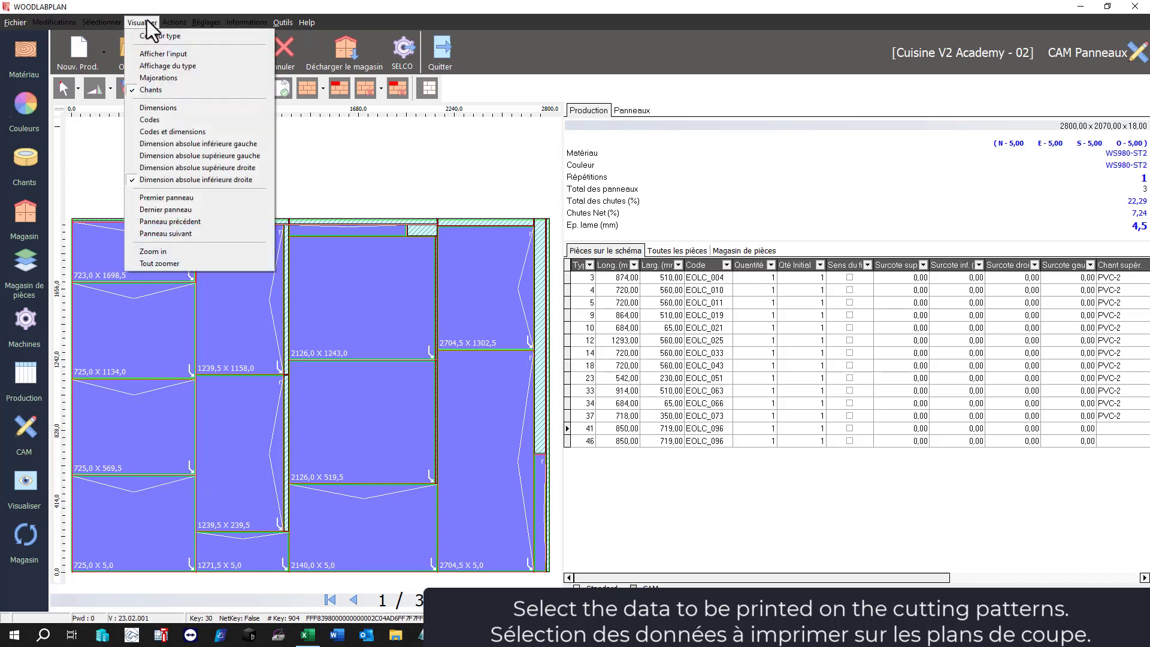
pyautogui.click(167, 132)
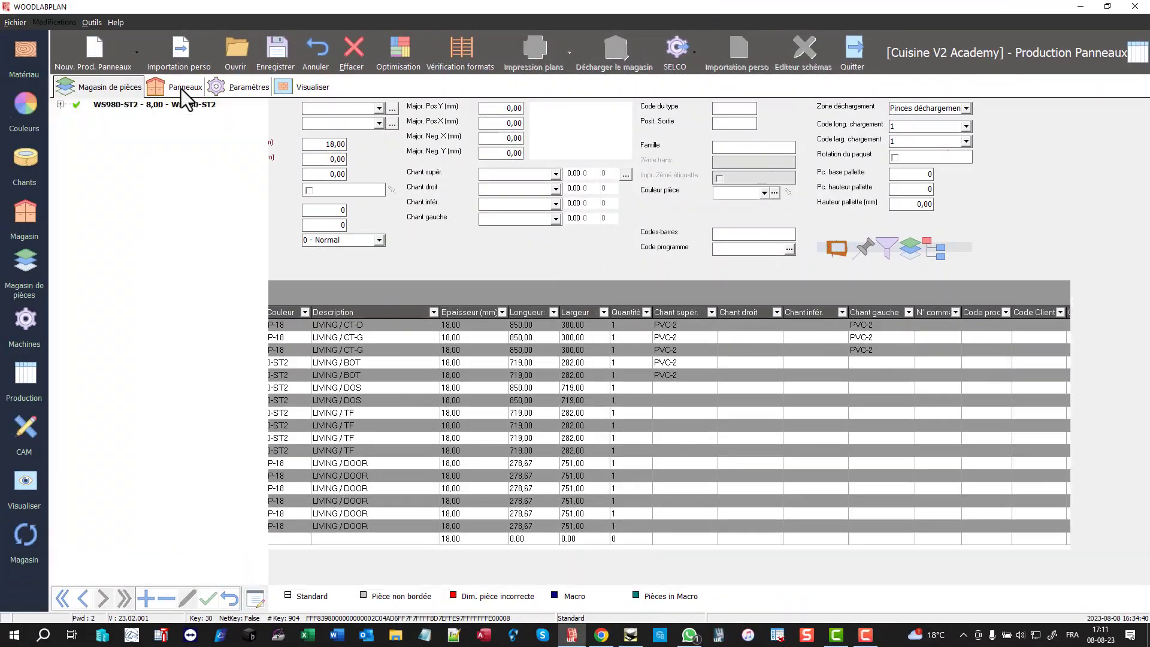
# Check the panel formats available for 18 mm WS980-ST2 and optimise the production, overwriting the current one.
pyautogui.click(183, 88)
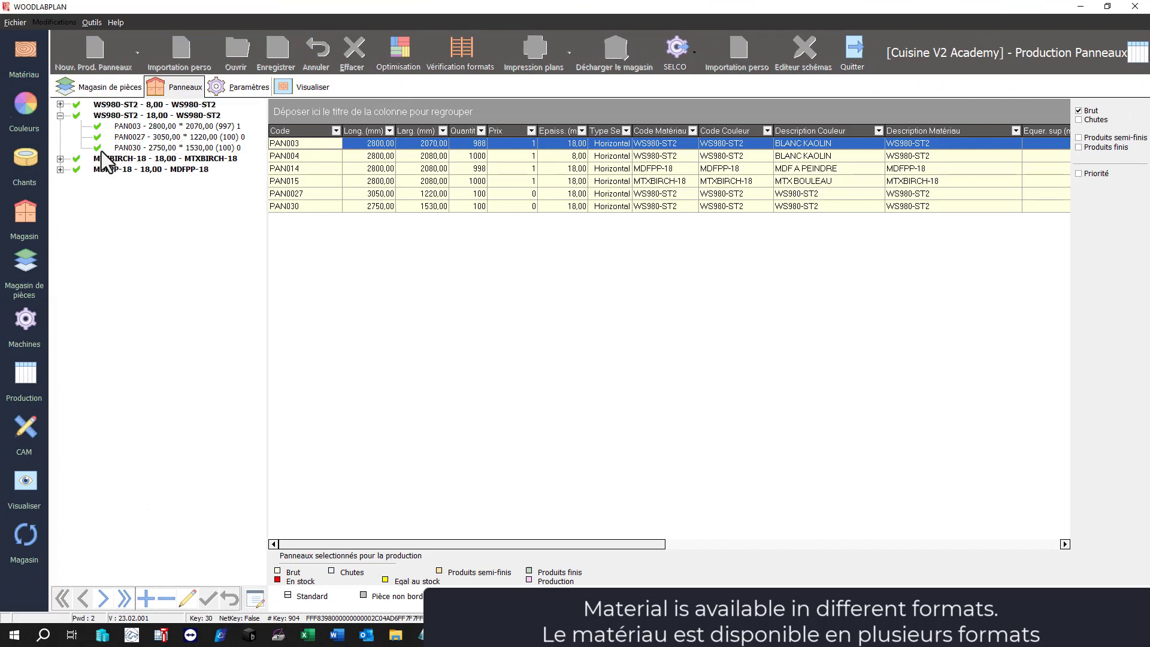
pyautogui.click(393, 59)
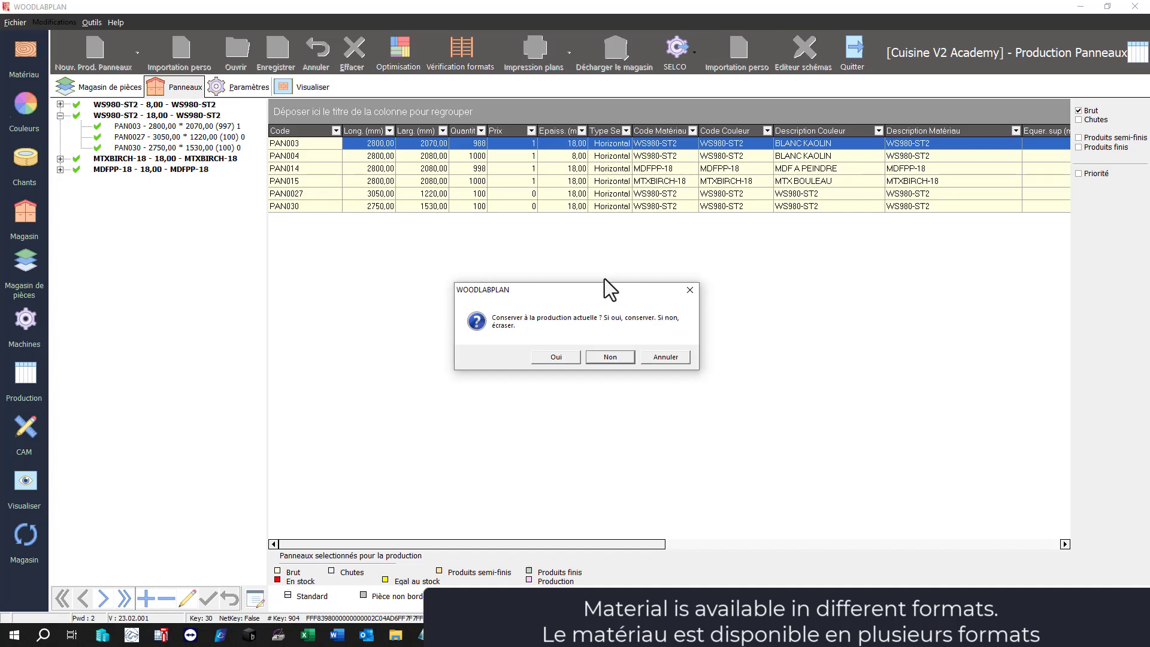
pyautogui.click(611, 357)
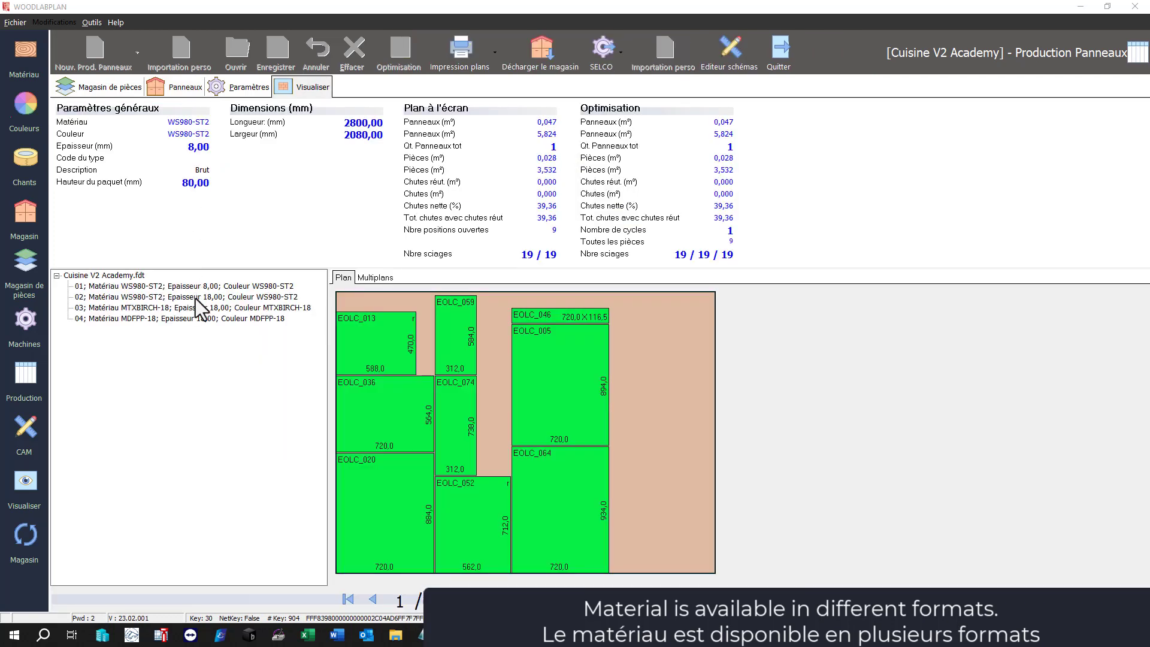
# Review the four cutting patterns of the 18 mm WS980-ST2 optimisation and the panel format each one uses.
pyautogui.click(196, 298)
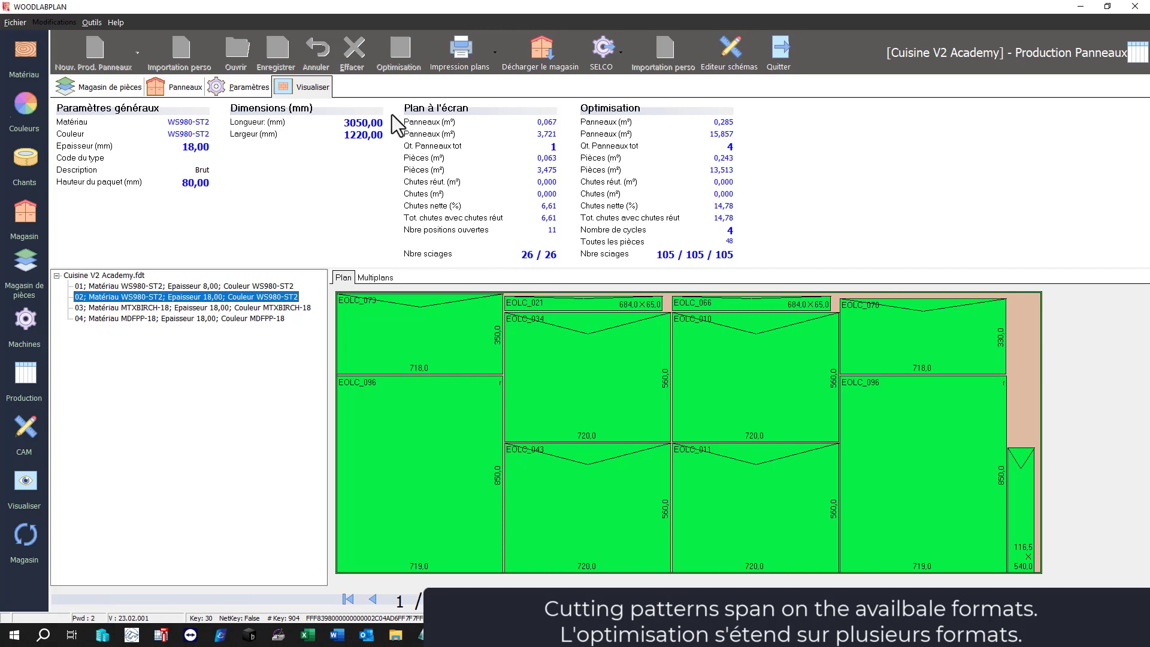
pyautogui.click(464, 599)
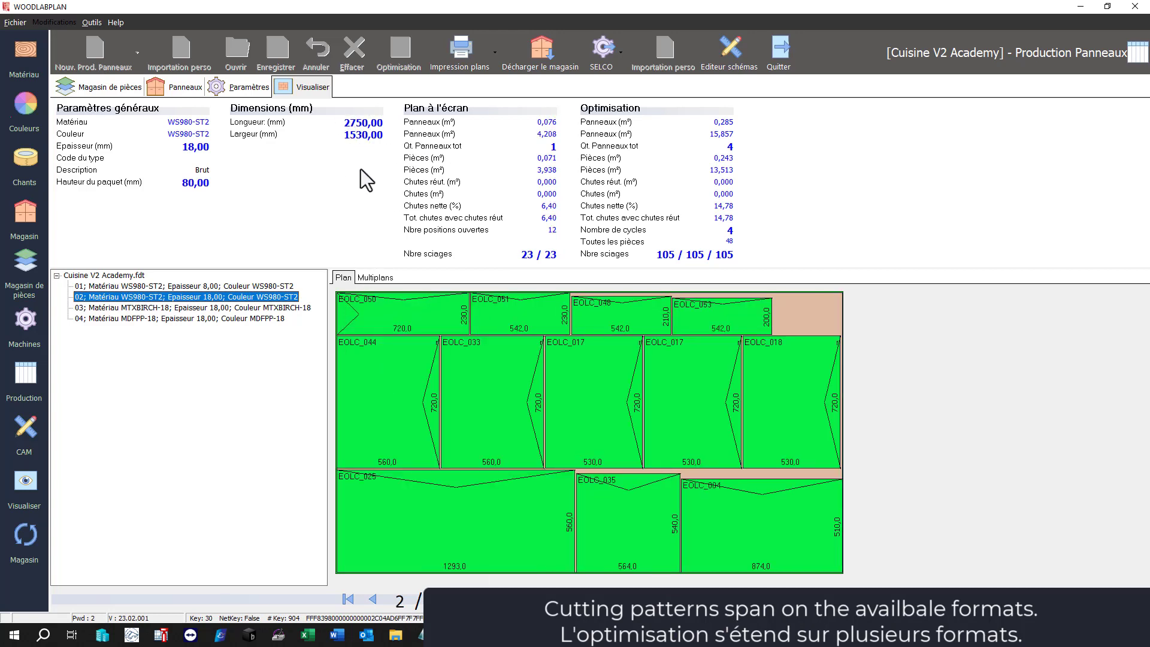
pyautogui.click(463, 599)
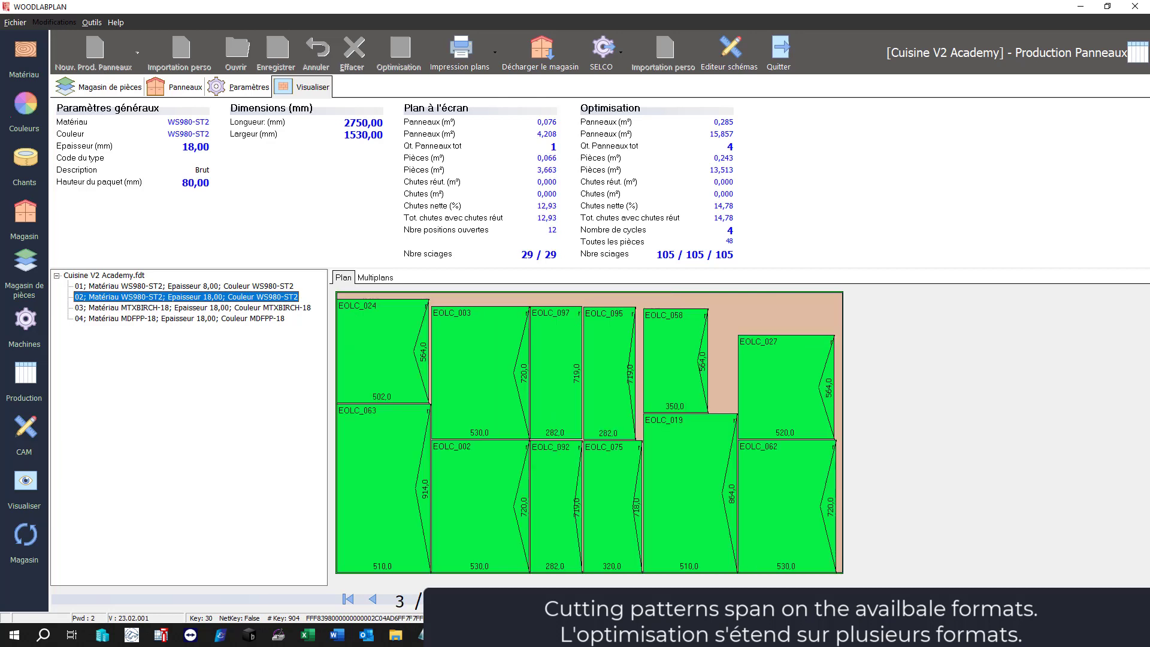
pyautogui.click(463, 599)
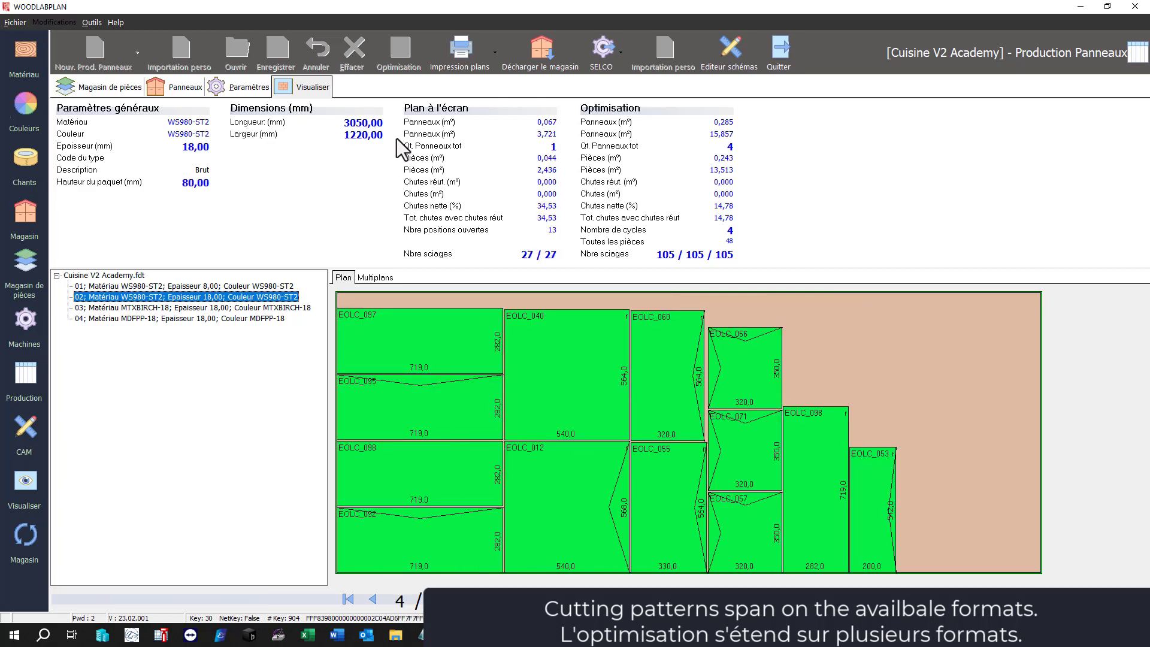
# Exclude the 3050 x 1220 format PAN0027 from the 18 mm WS980-ST2 panels, re-optimise by overwriting the production, and check its patterns.
pyautogui.click(185, 88)
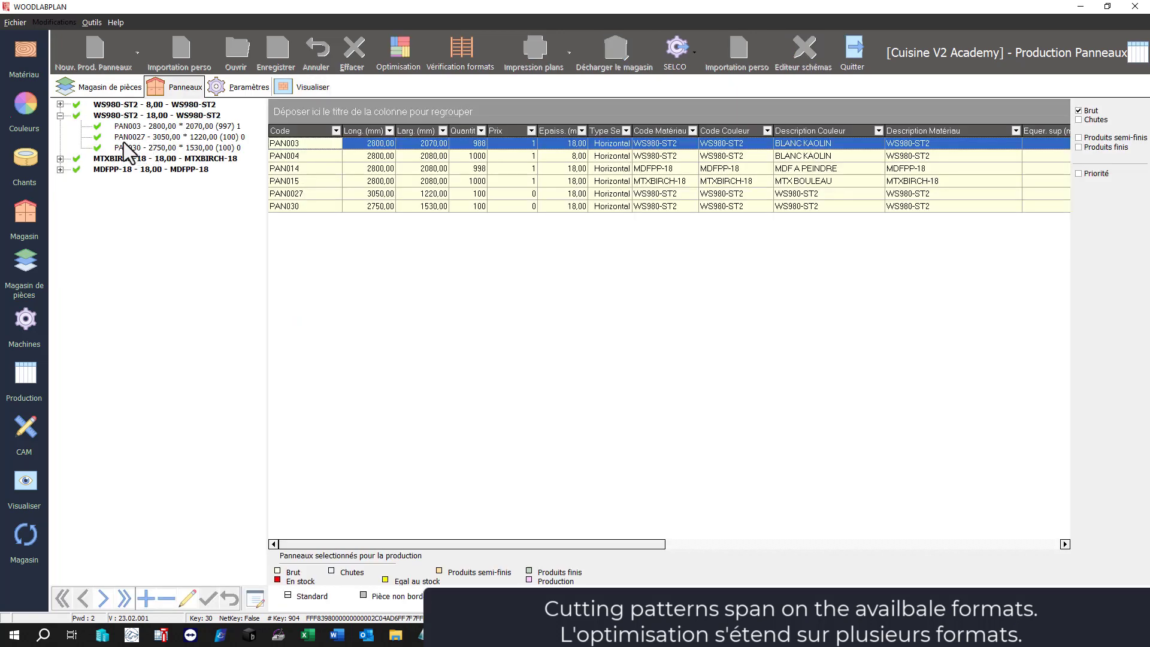
pyautogui.click(121, 138)
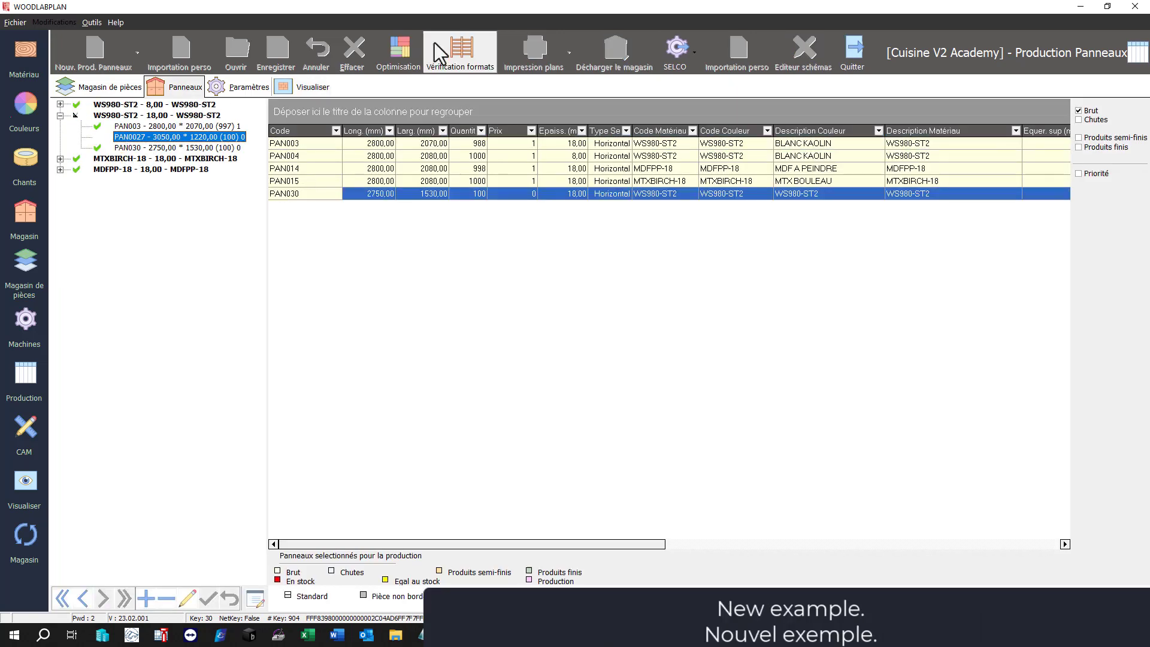
pyautogui.click(404, 43)
pyautogui.click(610, 358)
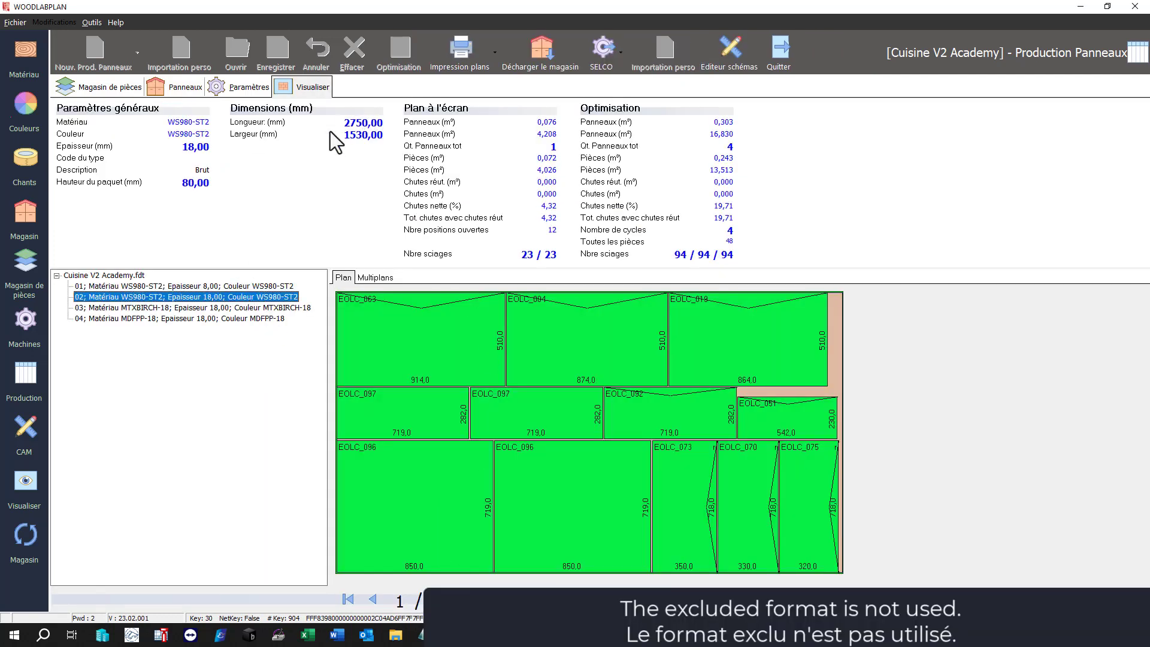
pyautogui.click(464, 599)
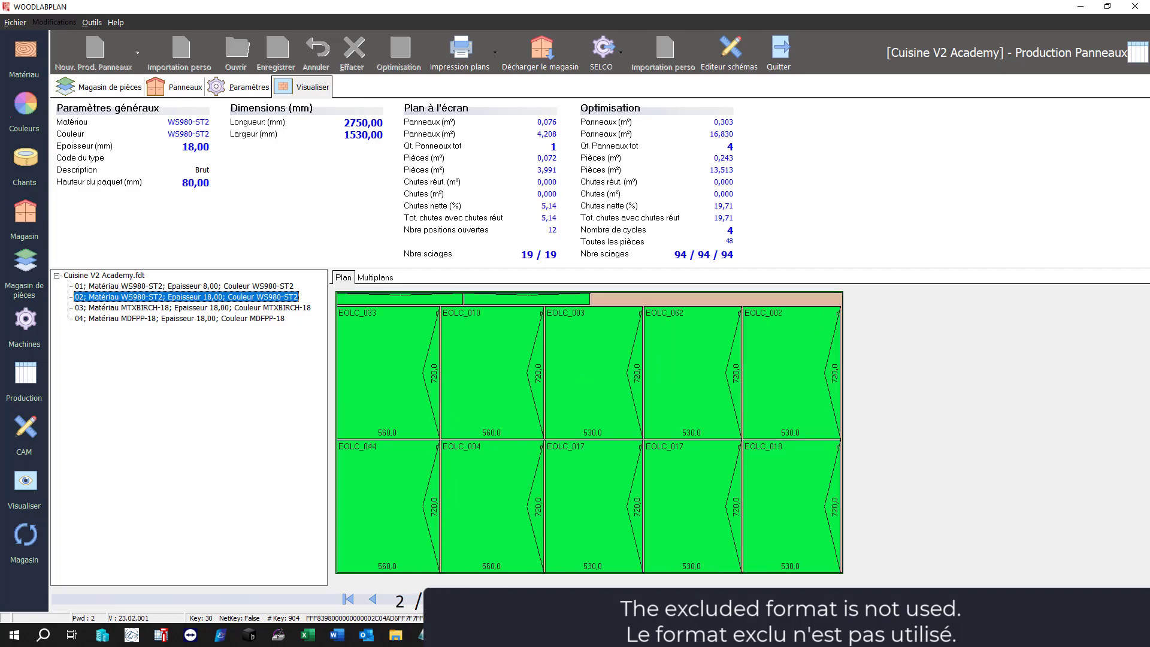
pyautogui.click(465, 599)
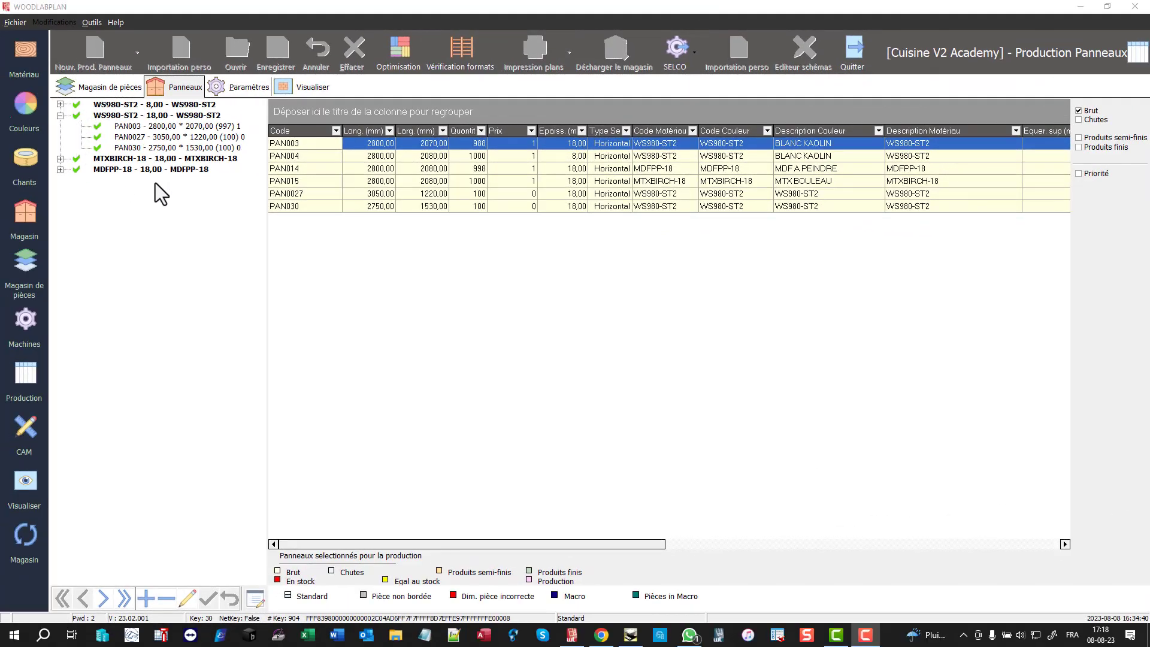
# Enable the Format individuel parameter (3004) and rerun the optimisation, overwriting the current production.
pyautogui.click(239, 88)
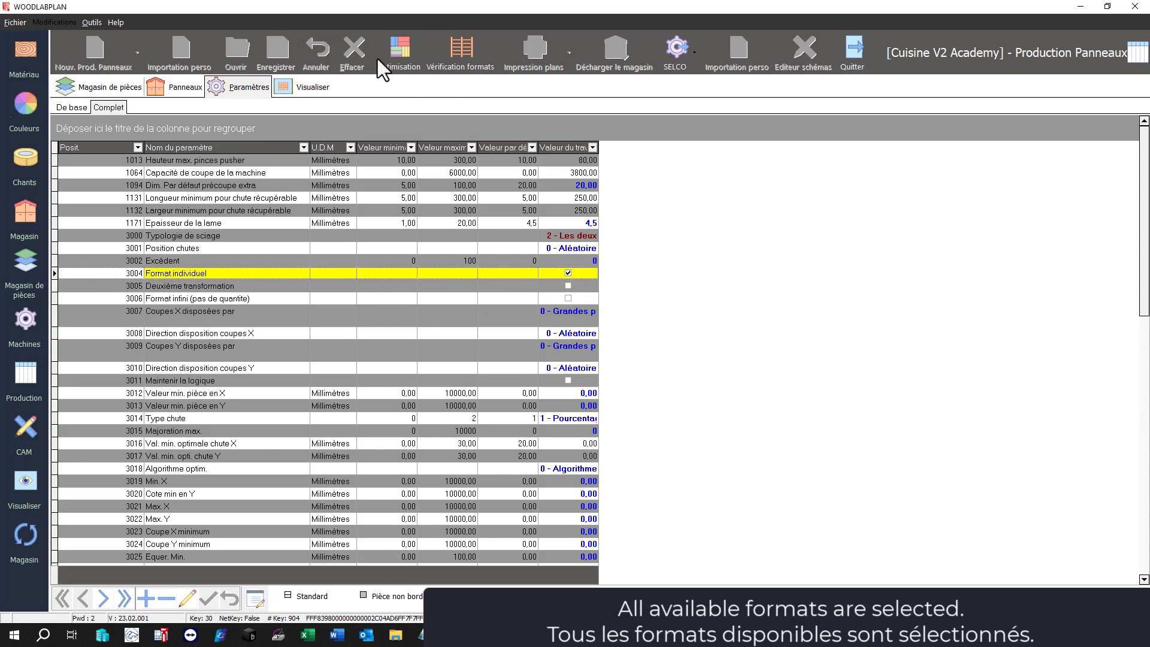
pyautogui.click(399, 56)
pyautogui.click(629, 357)
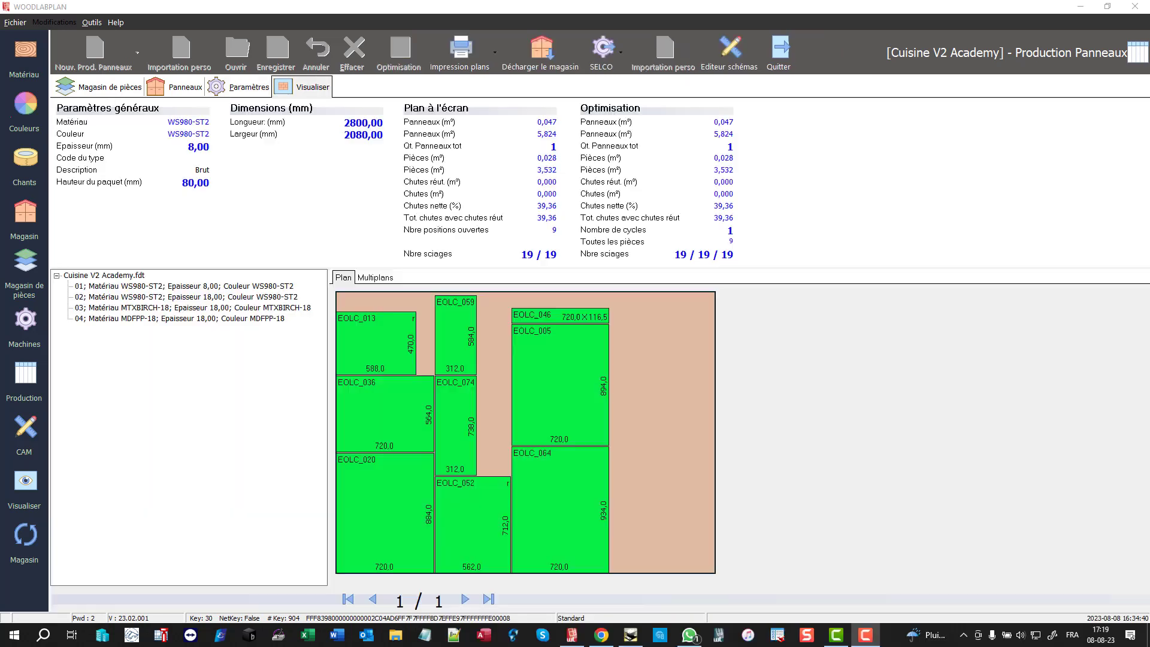
# Check which panel format the individual-format optimisation uses across the 18 mm WS980-ST2 cutting patterns.
pyautogui.click(280, 297)
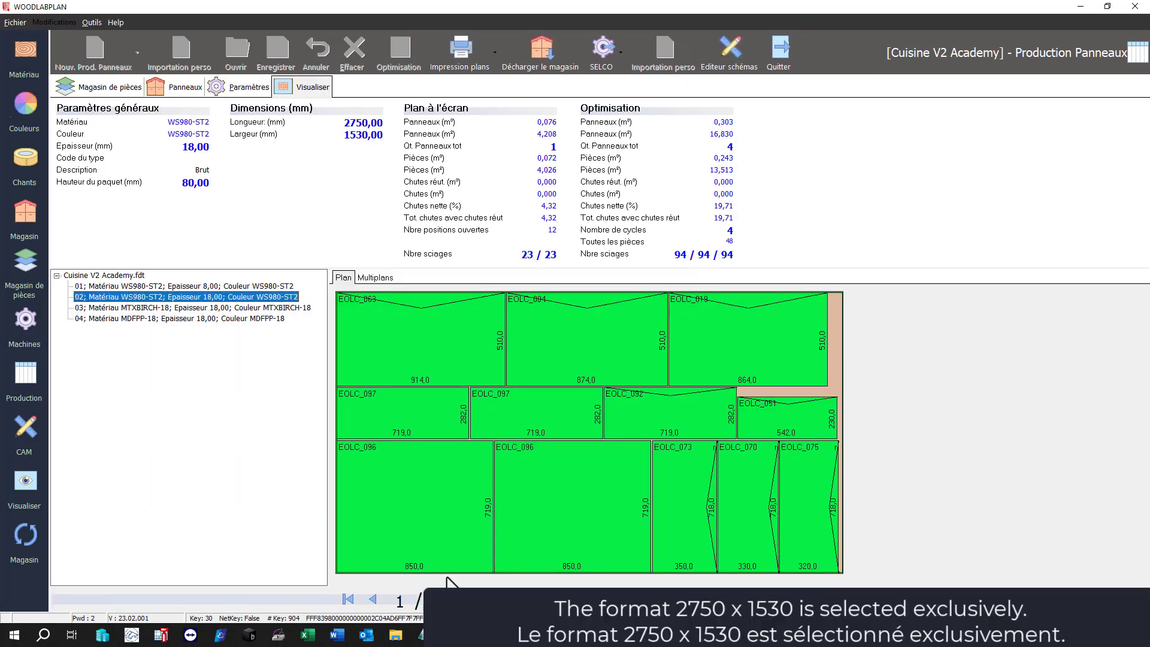
pyautogui.click(464, 599)
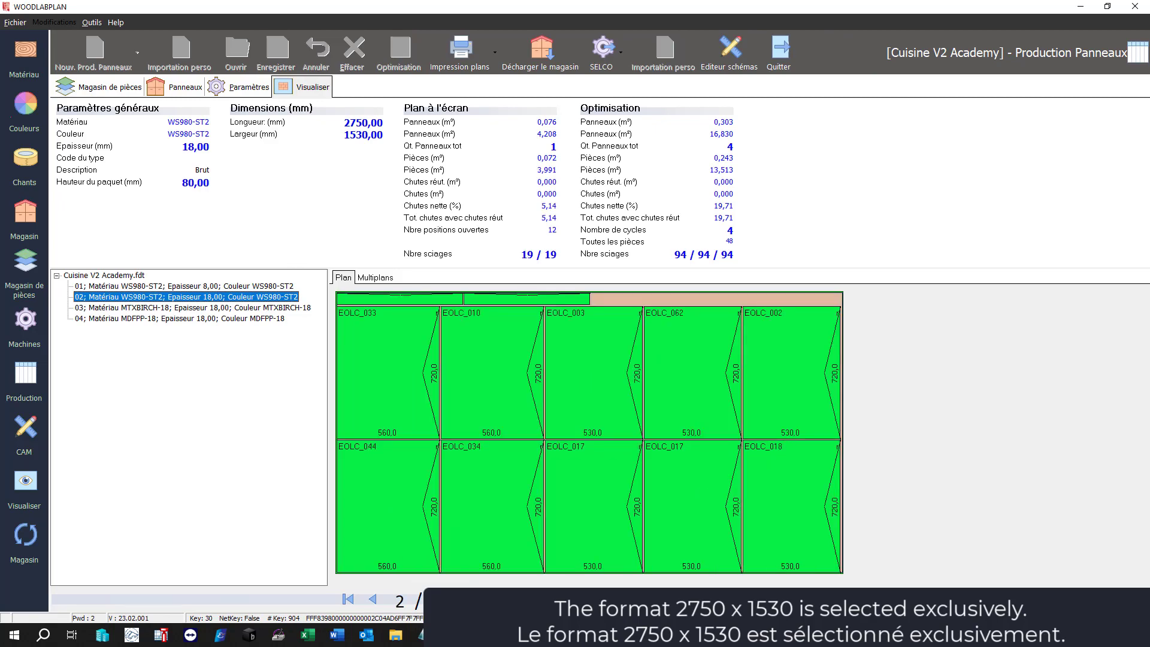
pyautogui.click(464, 599)
pyautogui.click(463, 599)
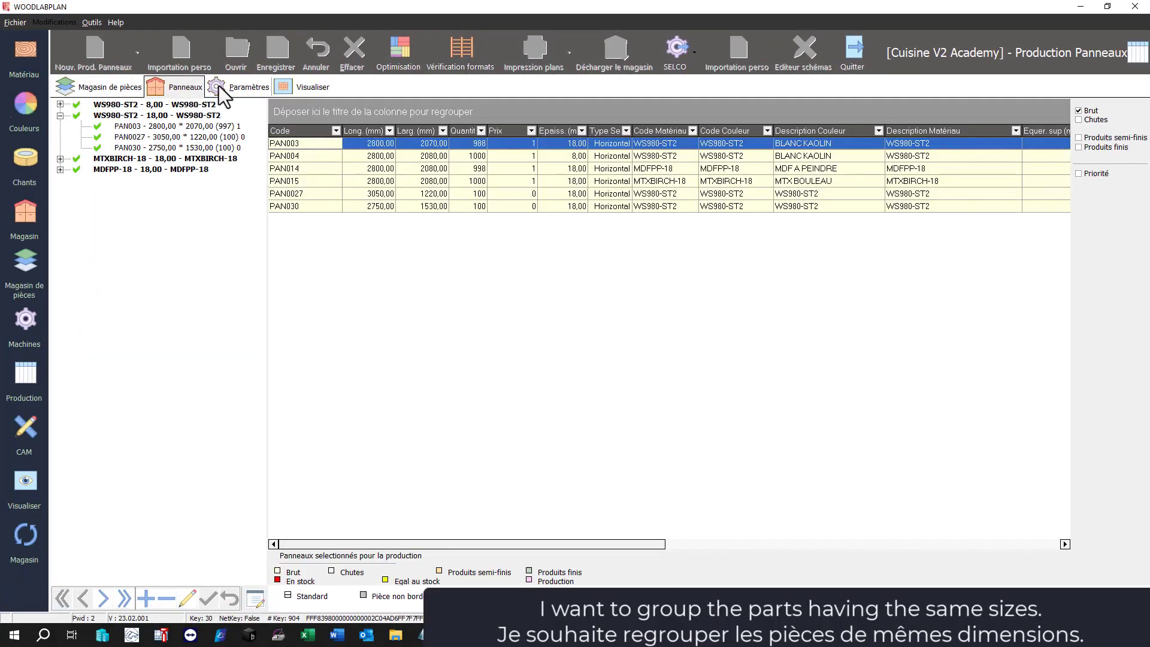
# Enable parameter 3051, Regrouper les pièces par rapport aux mesures, and rerun the optimisation.
pyautogui.click(220, 89)
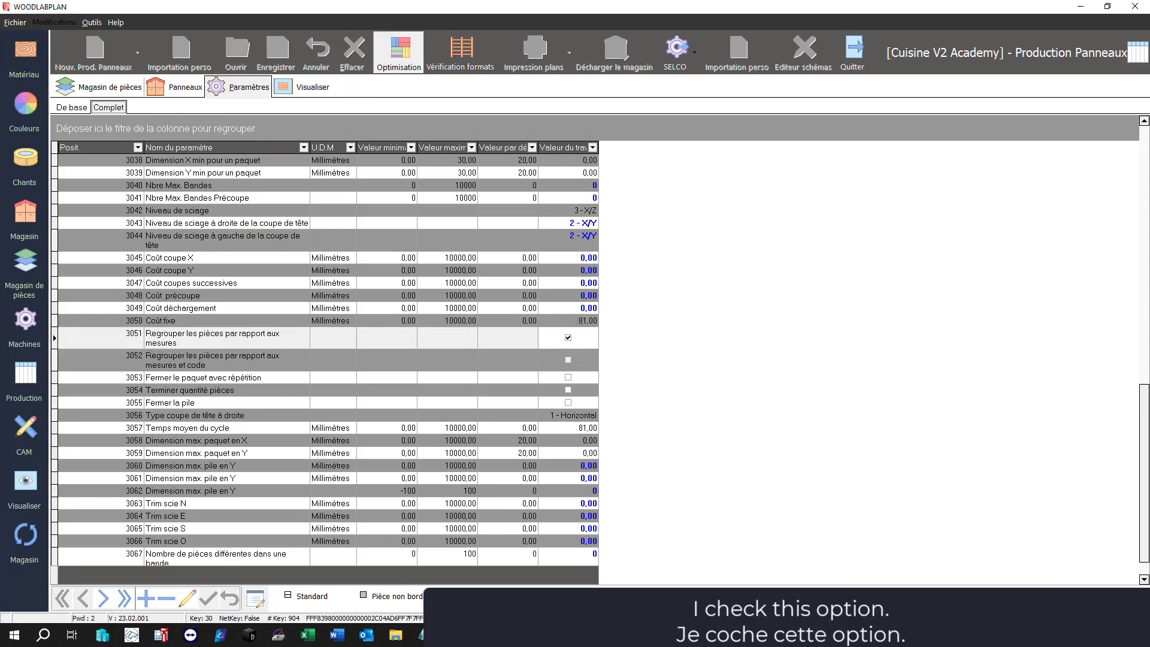
pyautogui.click(398, 54)
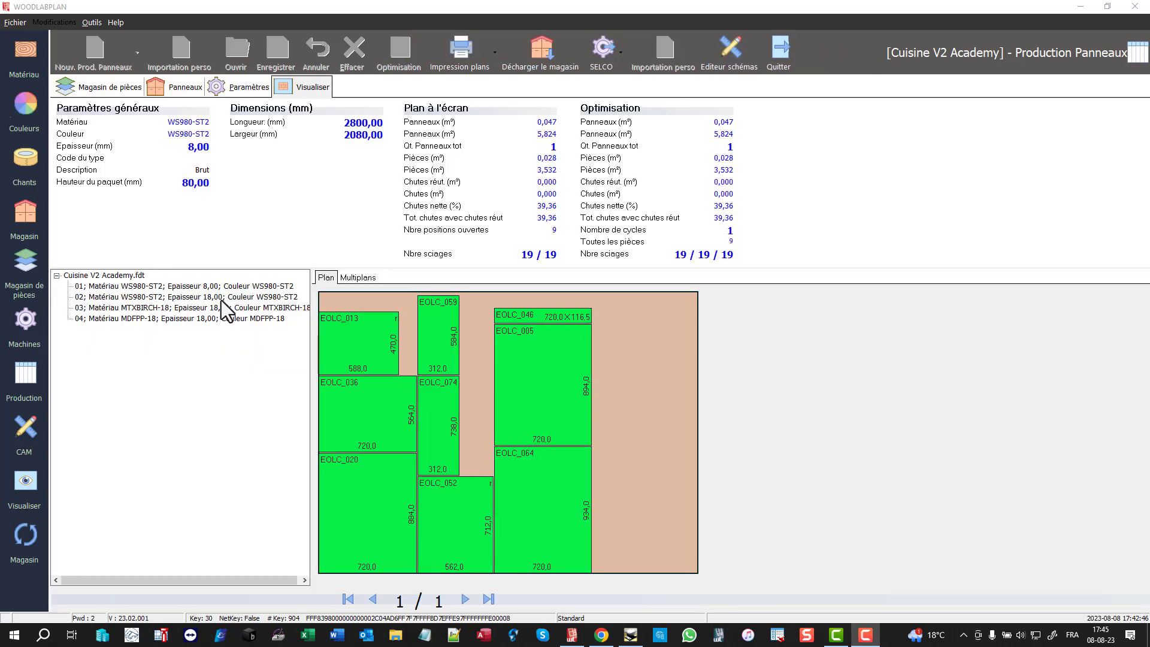
# Examine how same-size parts are grouped on the 18 mm WS980-ST2 cutting patterns.
pyautogui.click(221, 298)
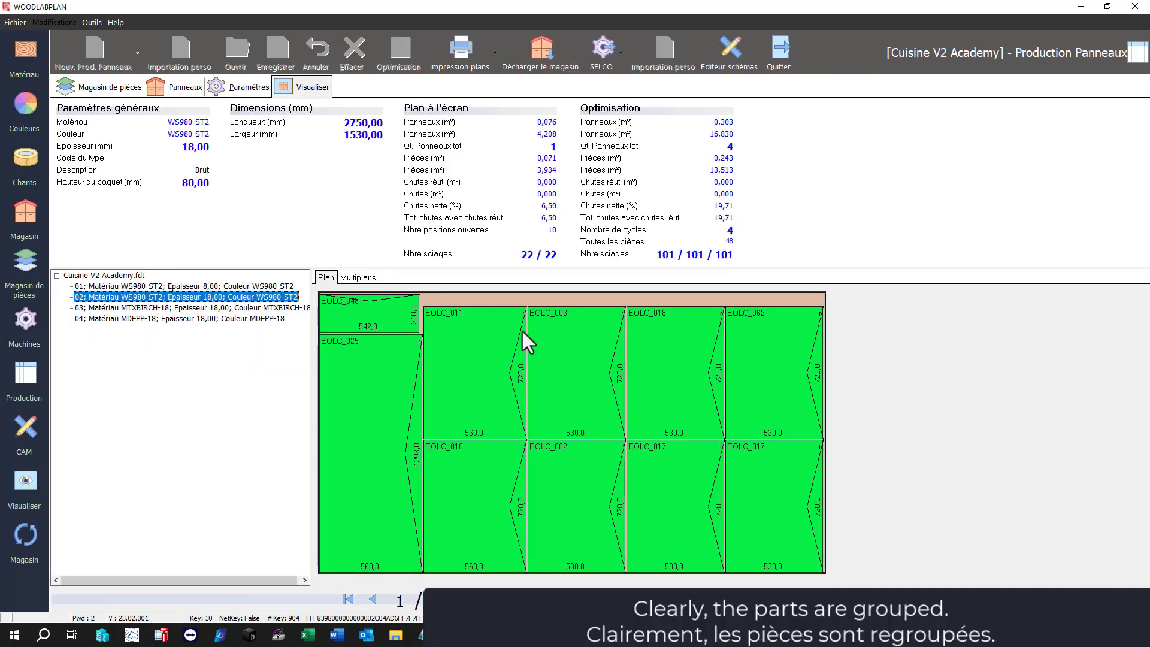
pyautogui.click(465, 599)
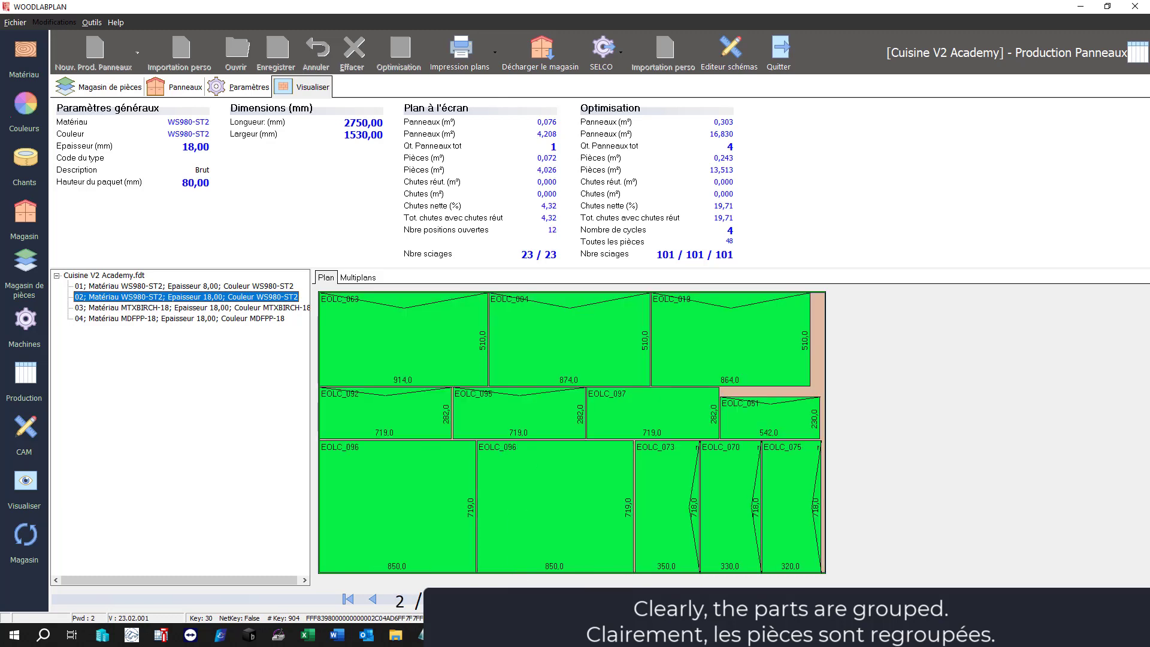
pyautogui.click(465, 599)
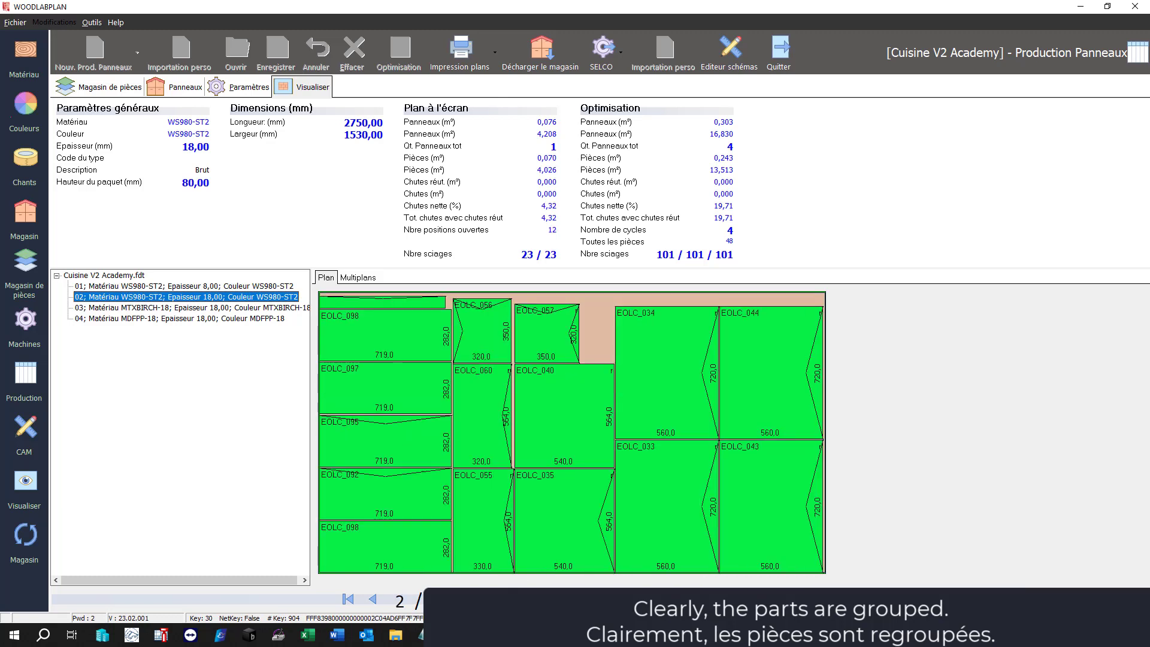